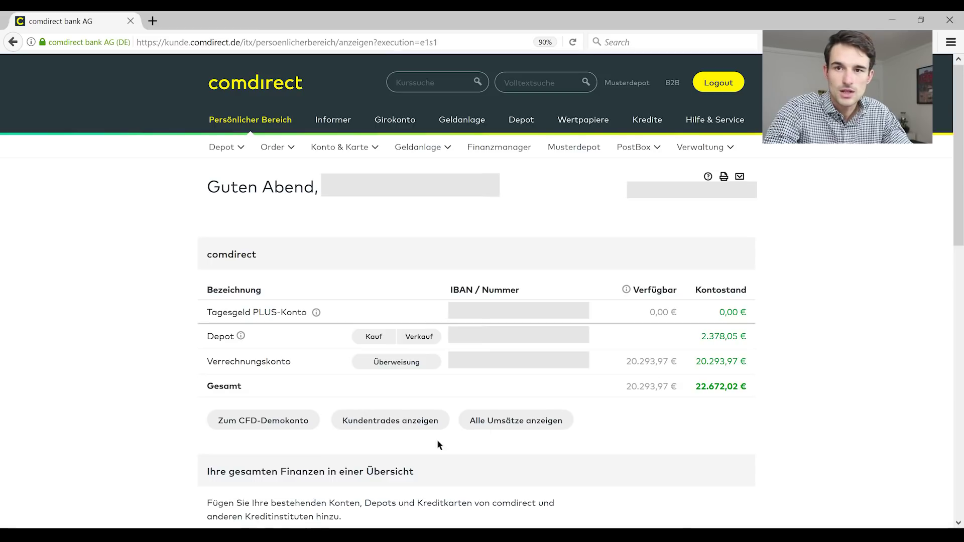
# Switch to the Excel workbook and enter 20293 as the Anlagesumme in cell B2.
pyautogui.hotkey('alt', 'Tab')
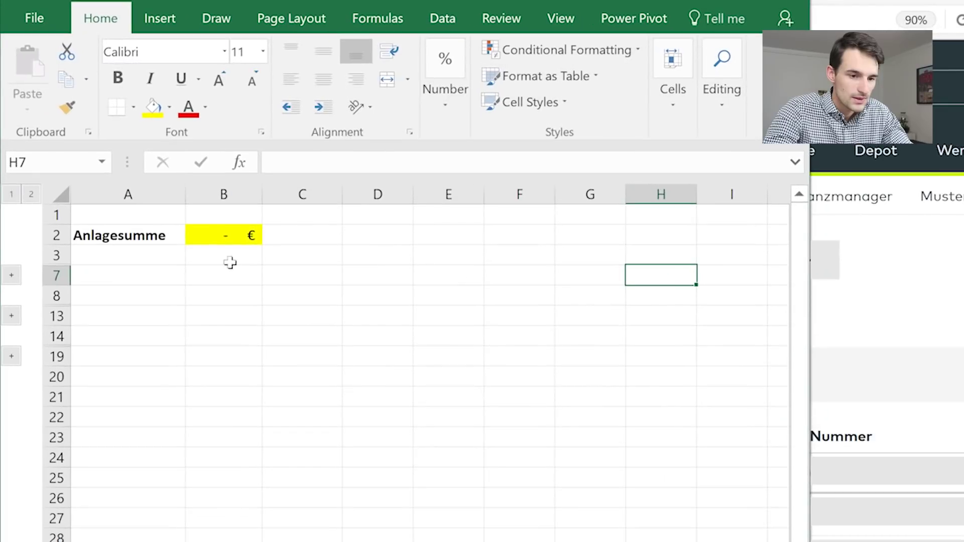
pyautogui.click(135, 169)
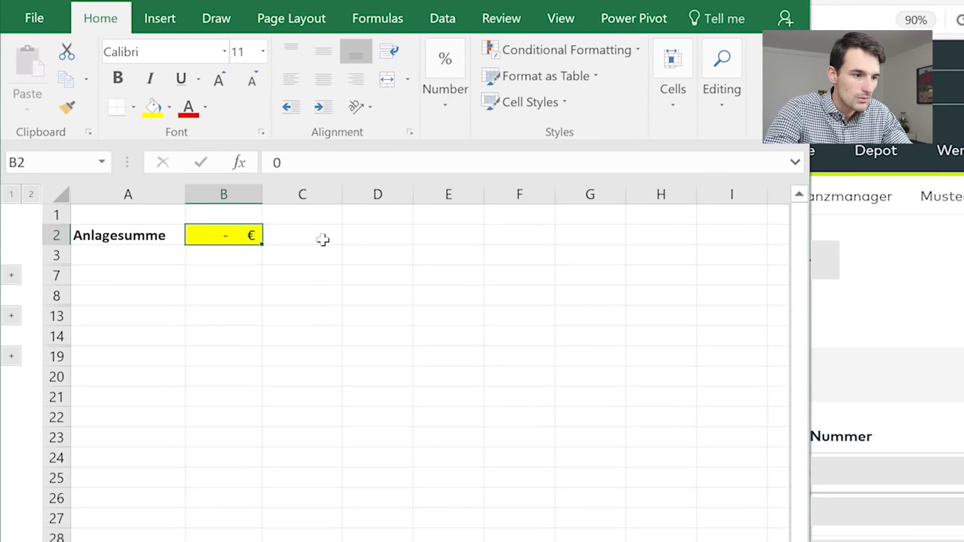
pyautogui.write('22')
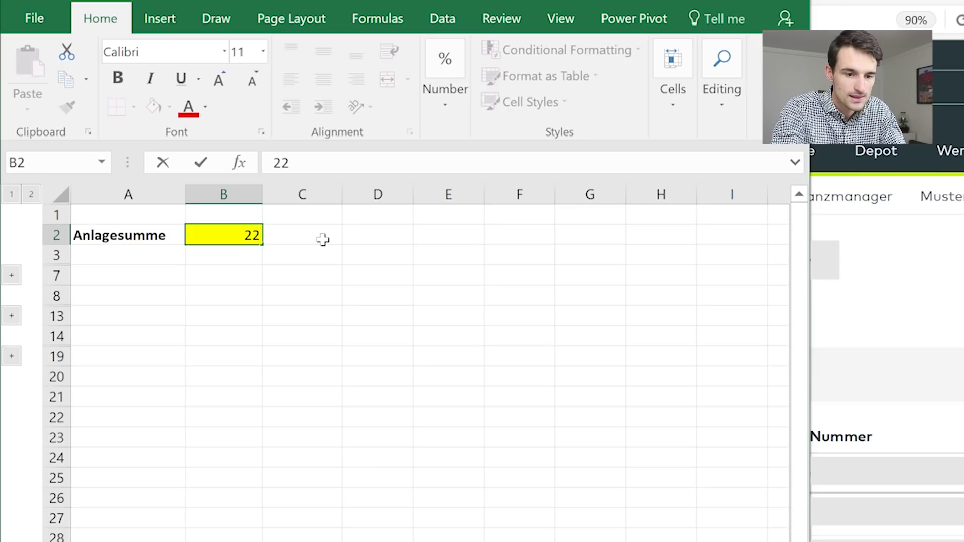
pyautogui.press('BackSpace')
pyautogui.press('BackSpace')
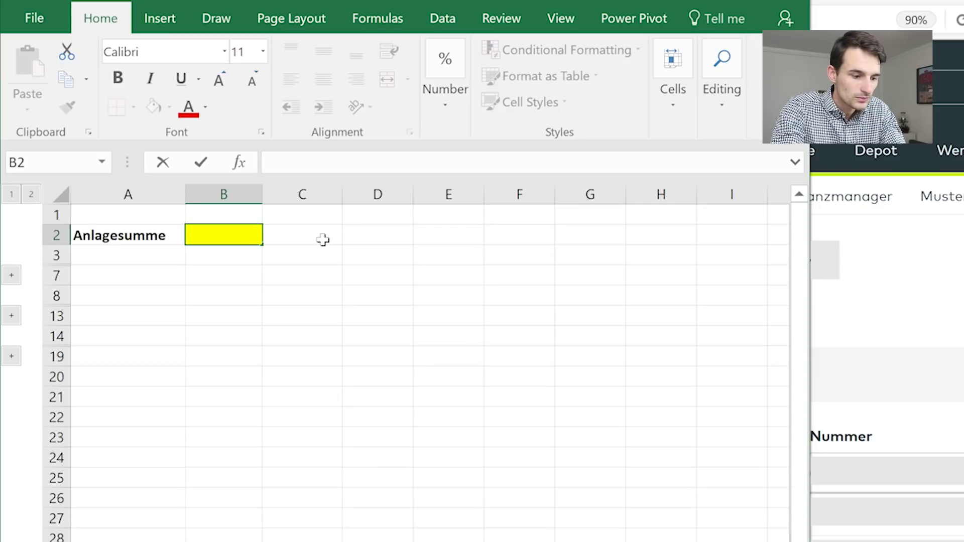
pyautogui.write('20')
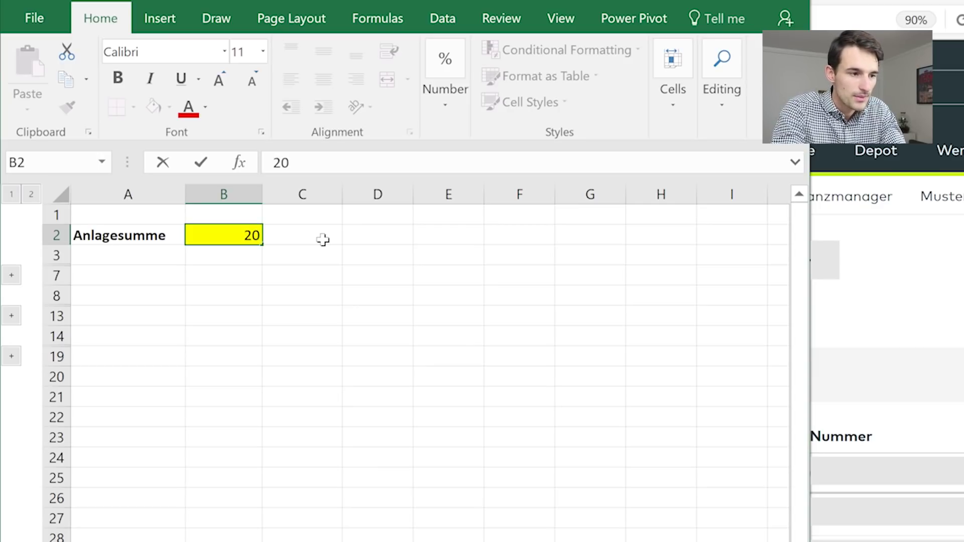
pyautogui.write('29')
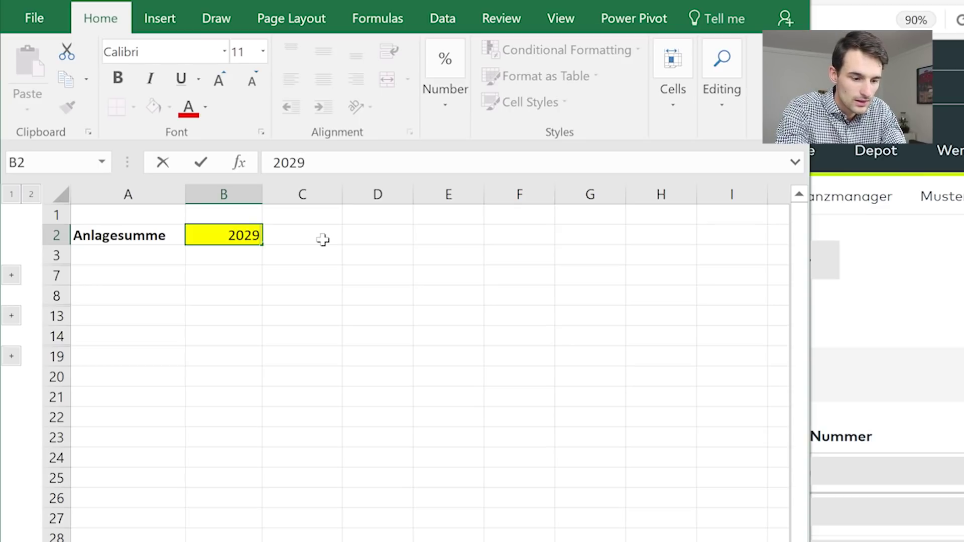
pyautogui.write('3')
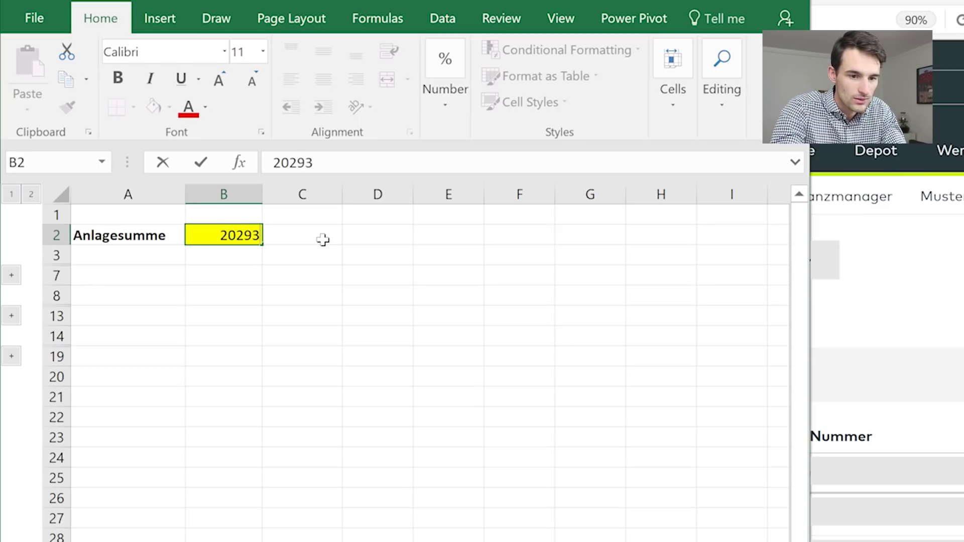
pyautogui.press('Return')
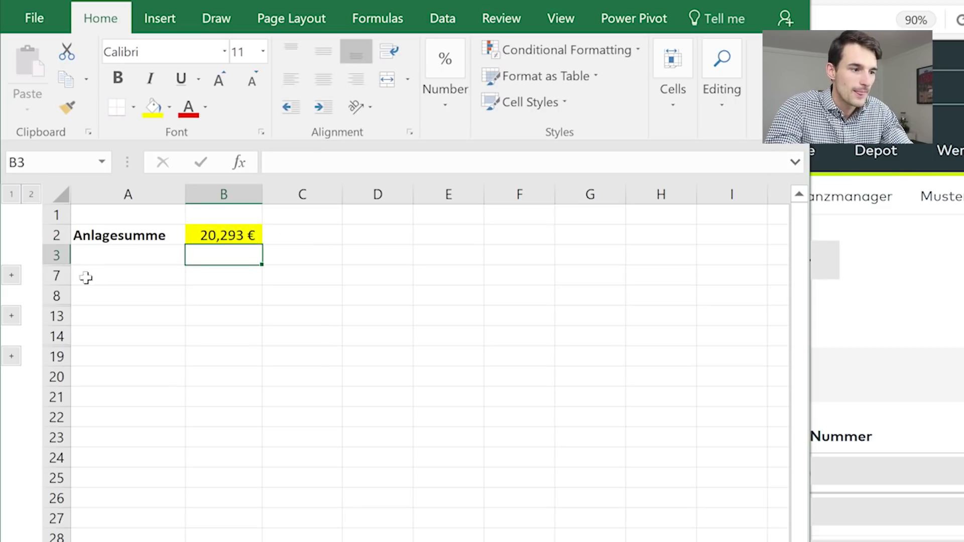
# Expand the collapsed Risikofrei/Risikobehaftet rows and set the Risikofrei share in B5 to 50%.
pyautogui.click(12, 275)
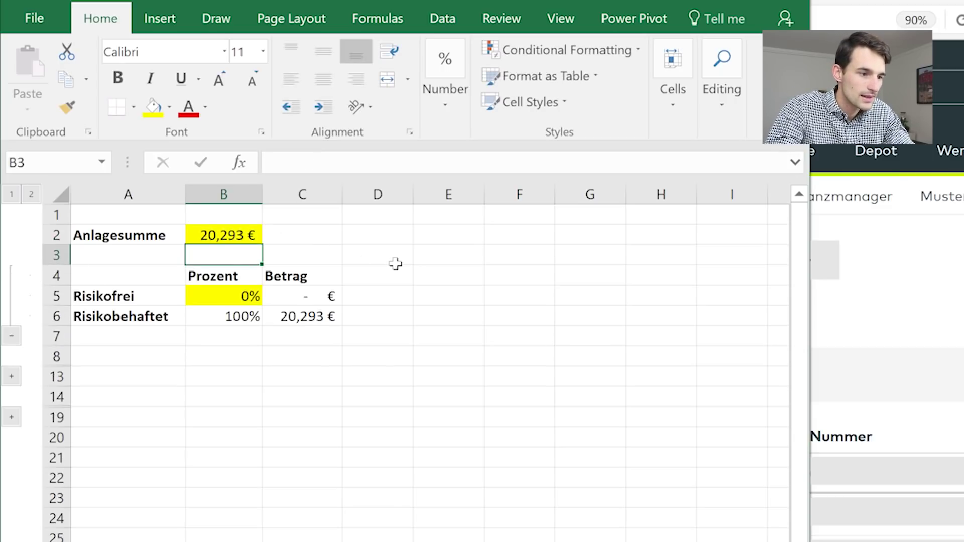
pyautogui.click(233, 298)
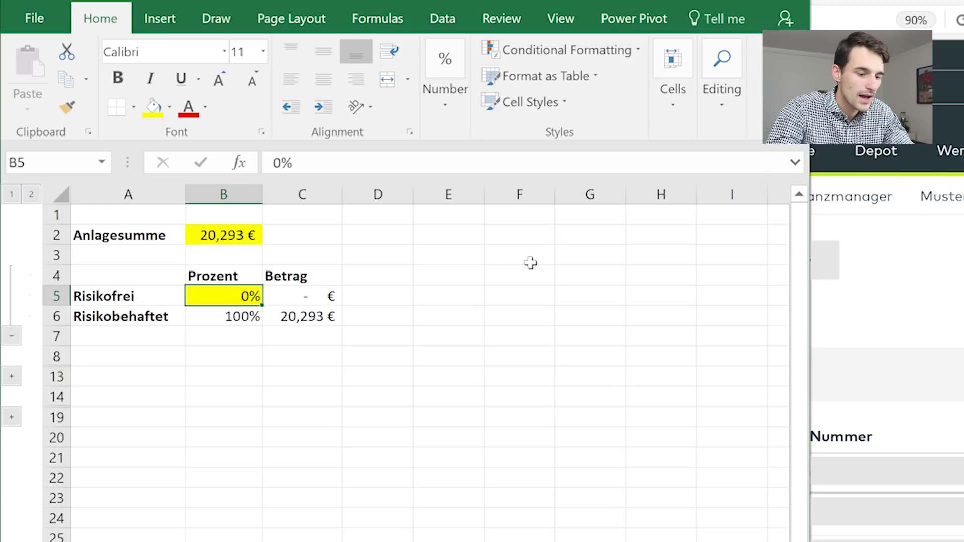
pyautogui.write('50')
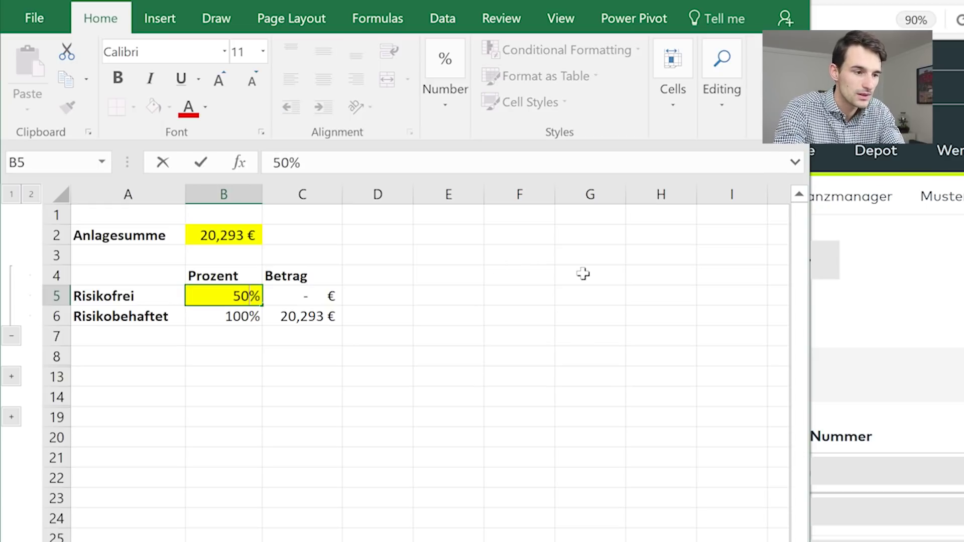
pyautogui.press('Return')
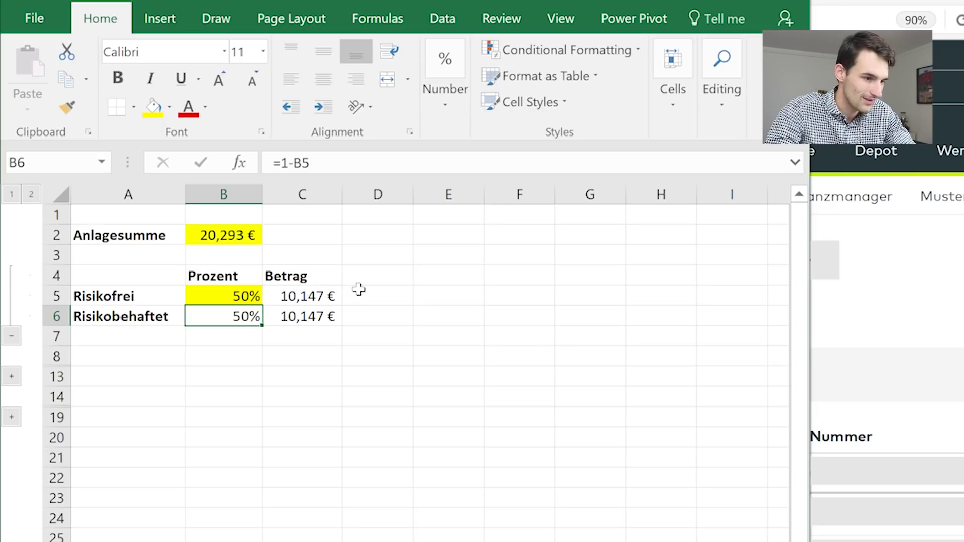
pyautogui.click(315, 315)
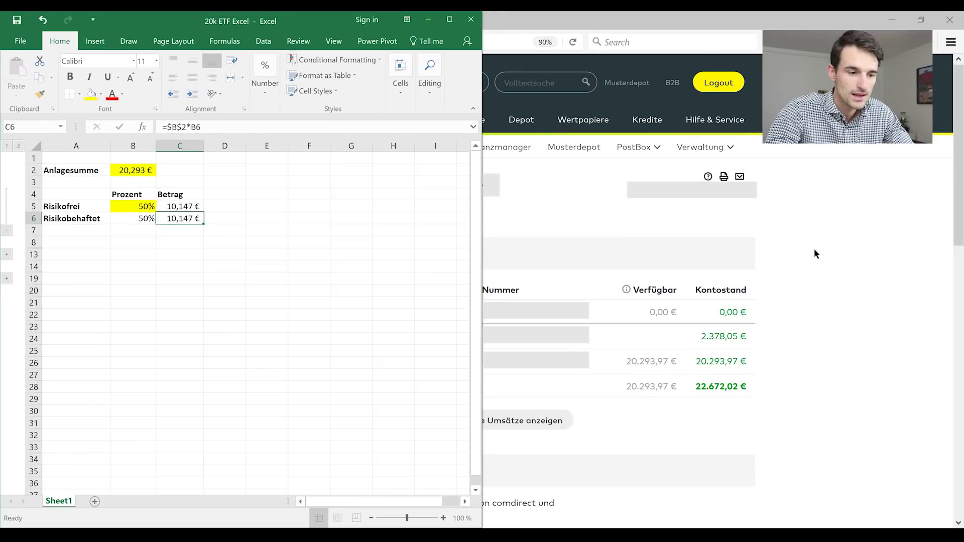
# Switch to the comdirect page and start a transfer from the Verrechnungskonto to the Tagesgeld PLUS-Konto.
pyautogui.click(815, 249)
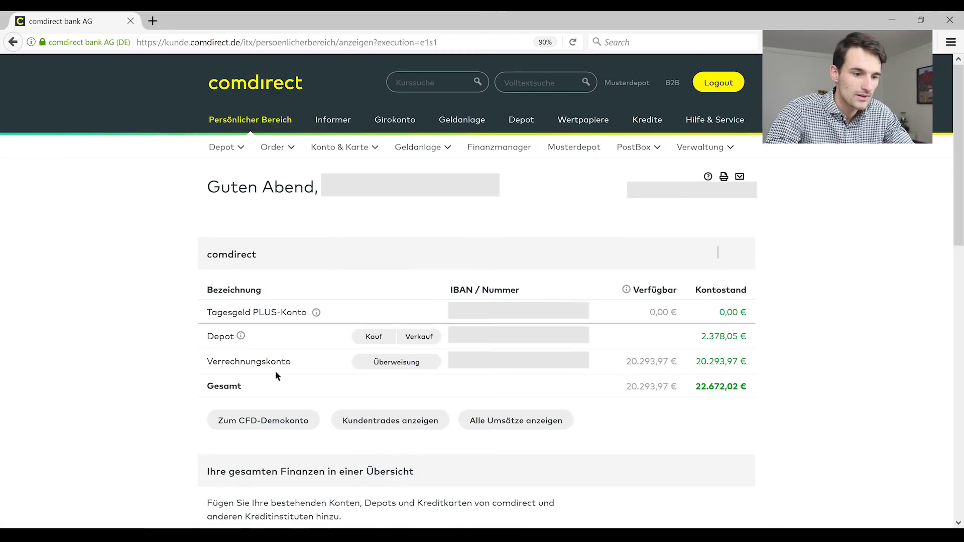
pyautogui.click(411, 366)
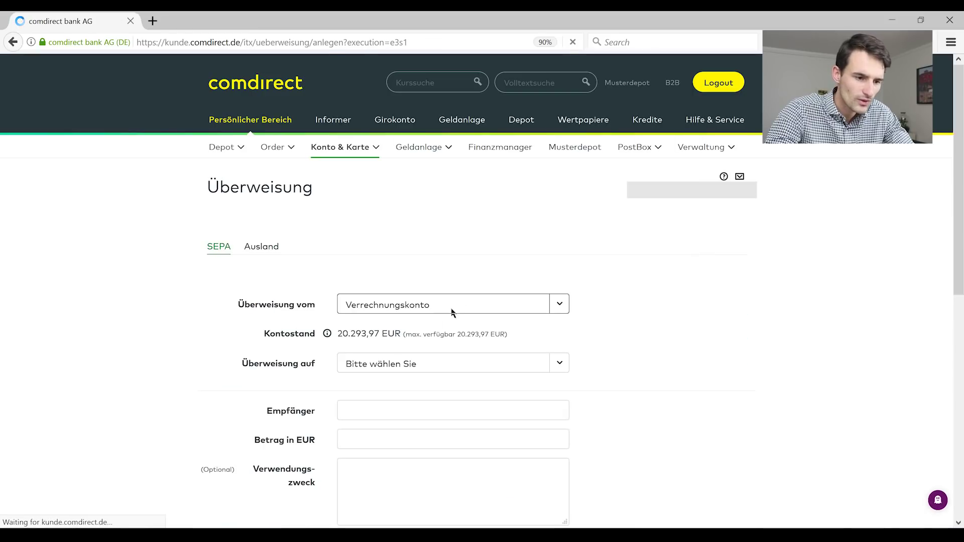
pyautogui.click(426, 357)
pyautogui.click(389, 394)
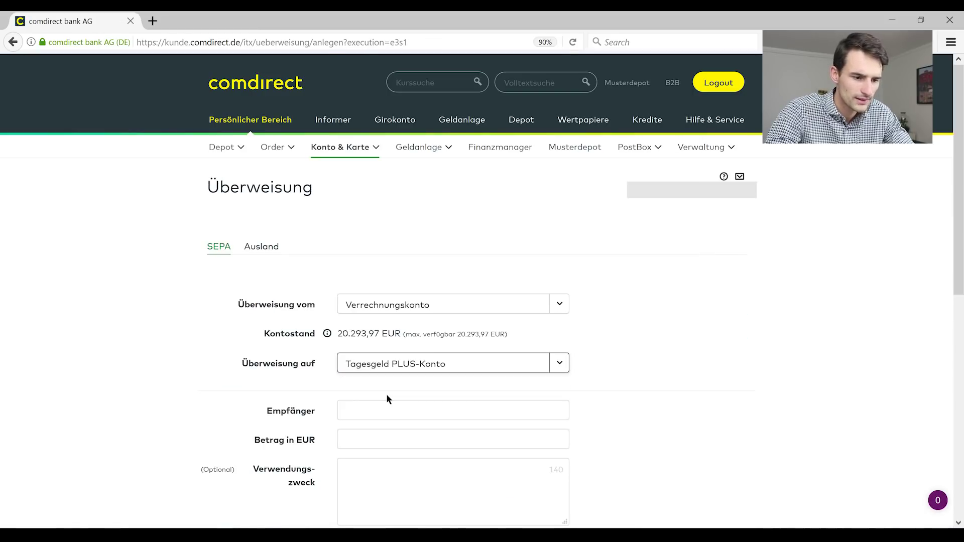
# Enter 10147 EUR as the transfer amount and submit the transfer form.
pyautogui.scroll(-3, 558, 418)
pyautogui.click(472, 321)
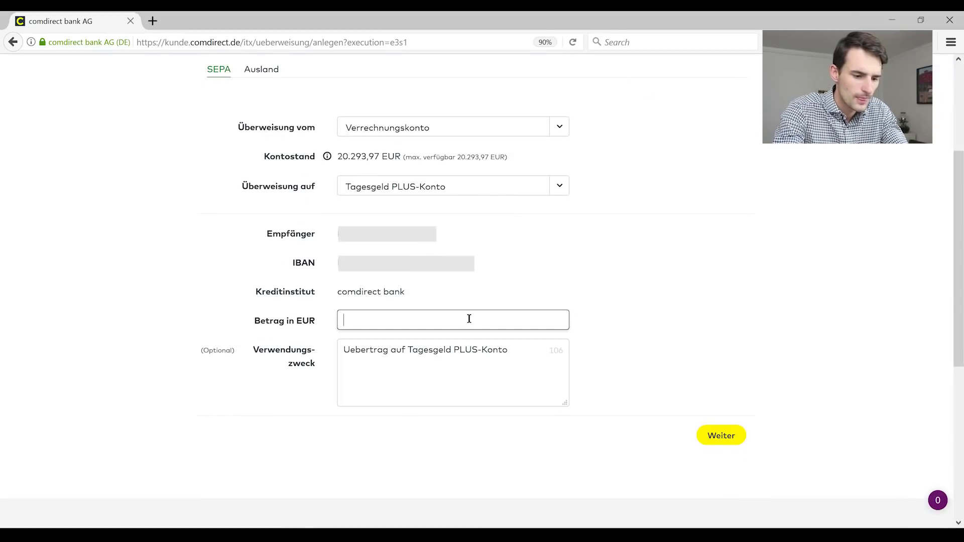
pyautogui.write('1')
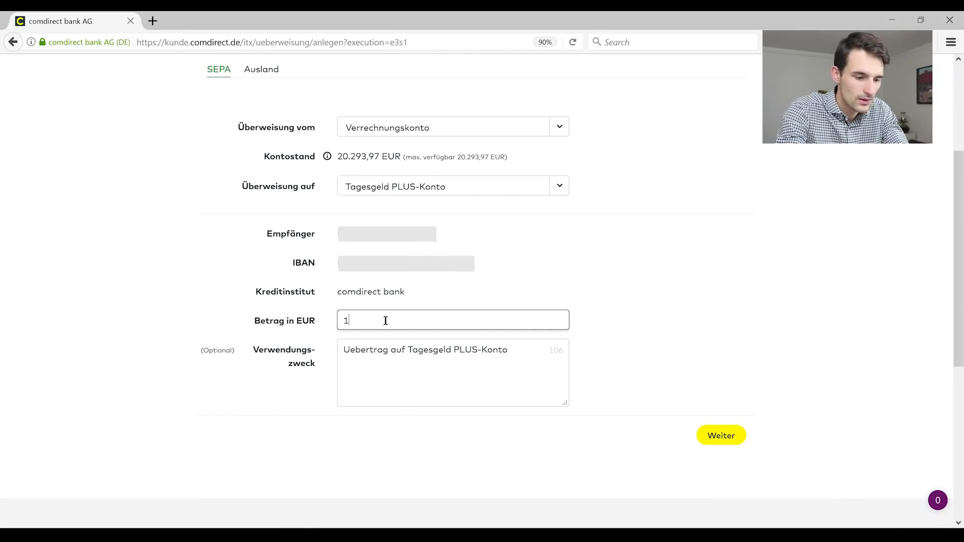
pyautogui.write('0147')
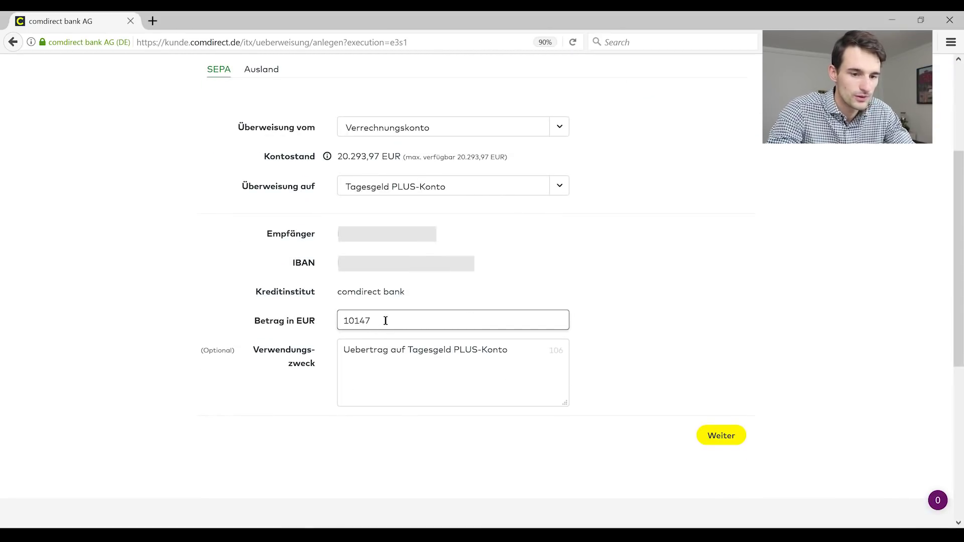
pyautogui.click(716, 435)
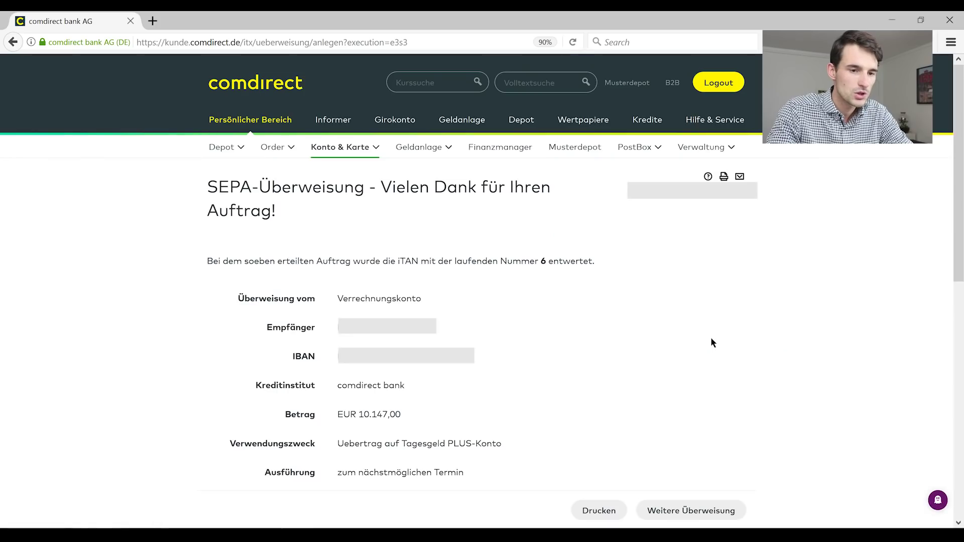
# Review the transfer confirmation and return to the account overview in the Persönlicher Bereich.
pyautogui.scroll(-1, 711, 343)
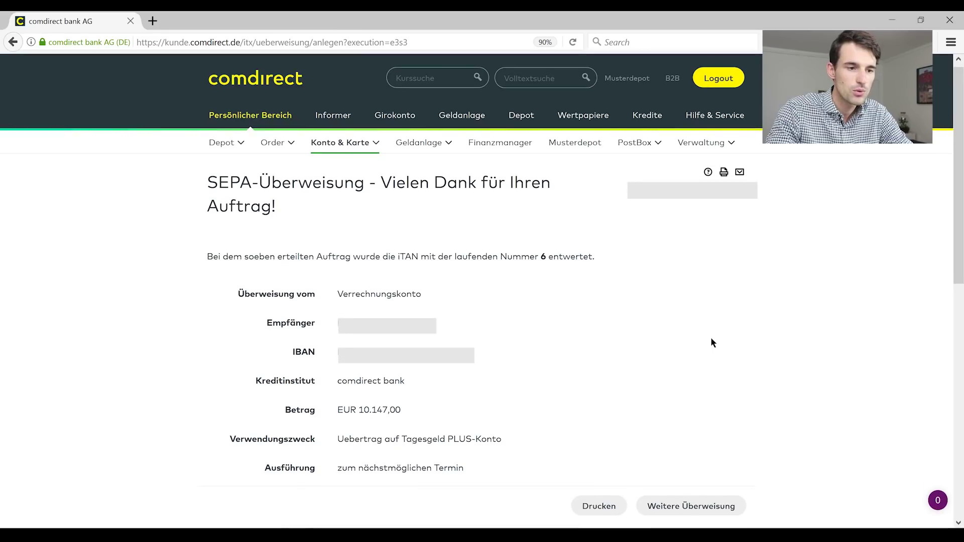
pyautogui.scroll(-1, 712, 343)
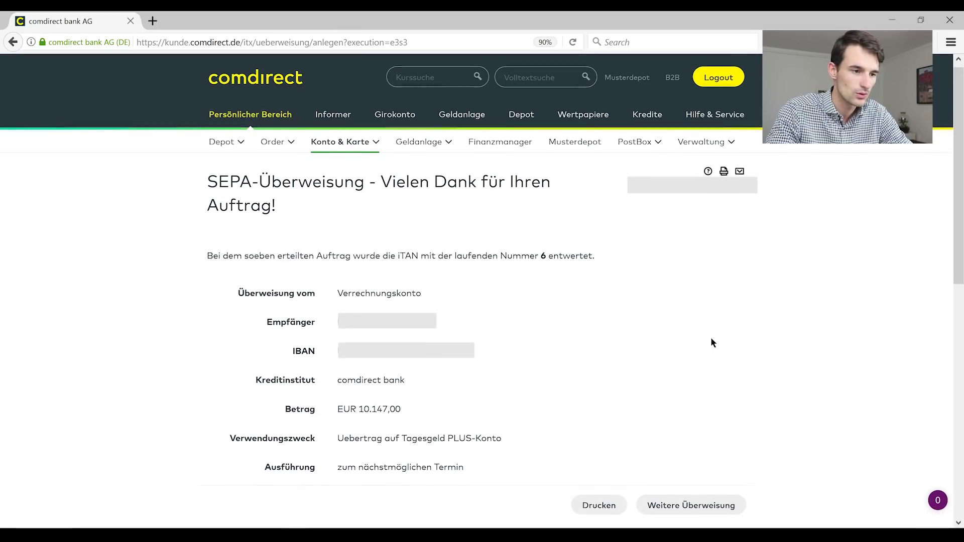
pyautogui.click(251, 119)
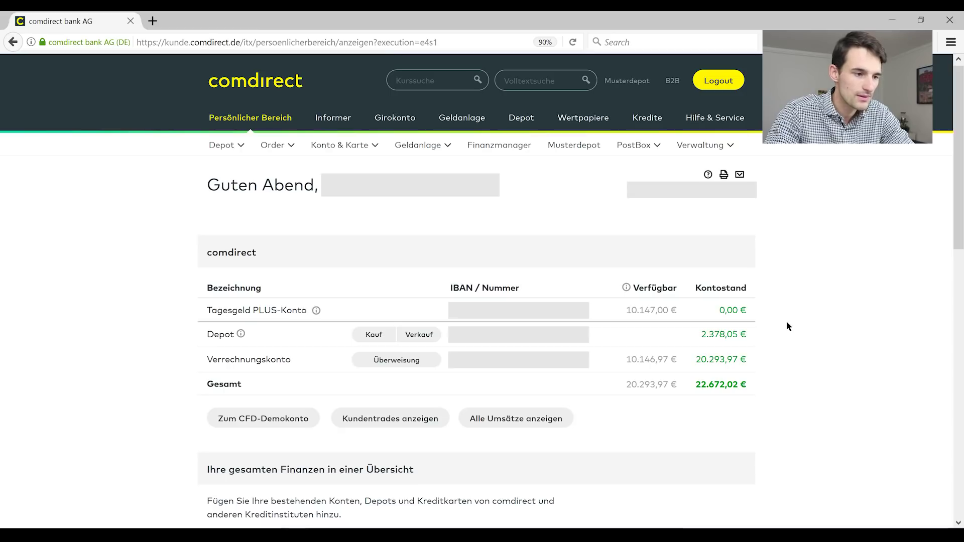
# Switch back to the Excel workbook, expand the collapsed ETF allocation rows, and select the MSCI World and MSCI EM labels.
pyautogui.hotkey('alt', 'Tab')
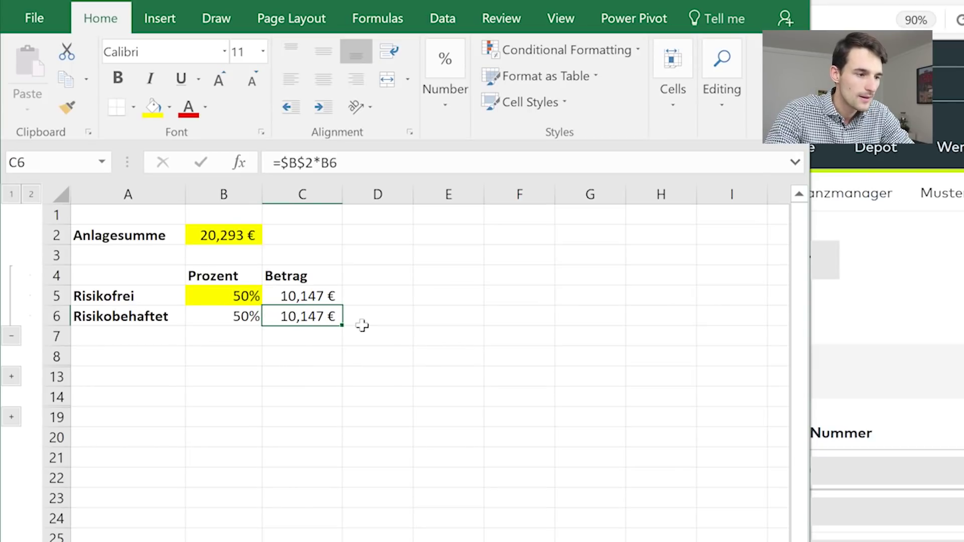
pyautogui.click(11, 377)
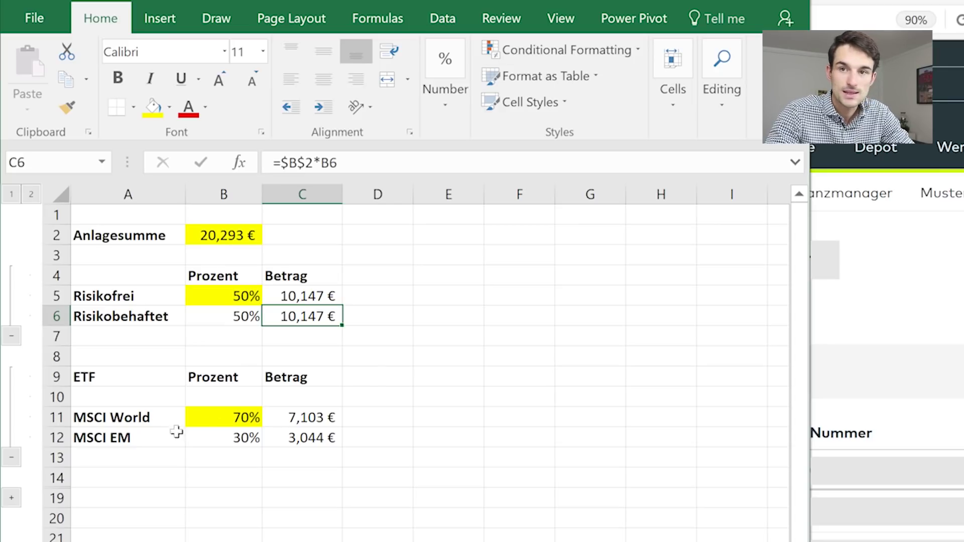
pyautogui.click(162, 413)
pyautogui.moveTo(161, 413); pyautogui.dragTo(161, 433)
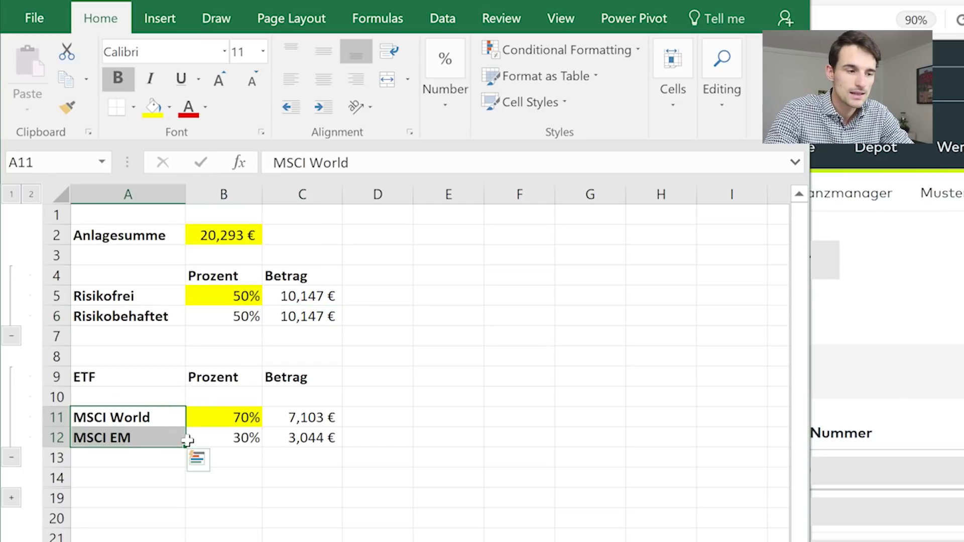
pyautogui.click(314, 491)
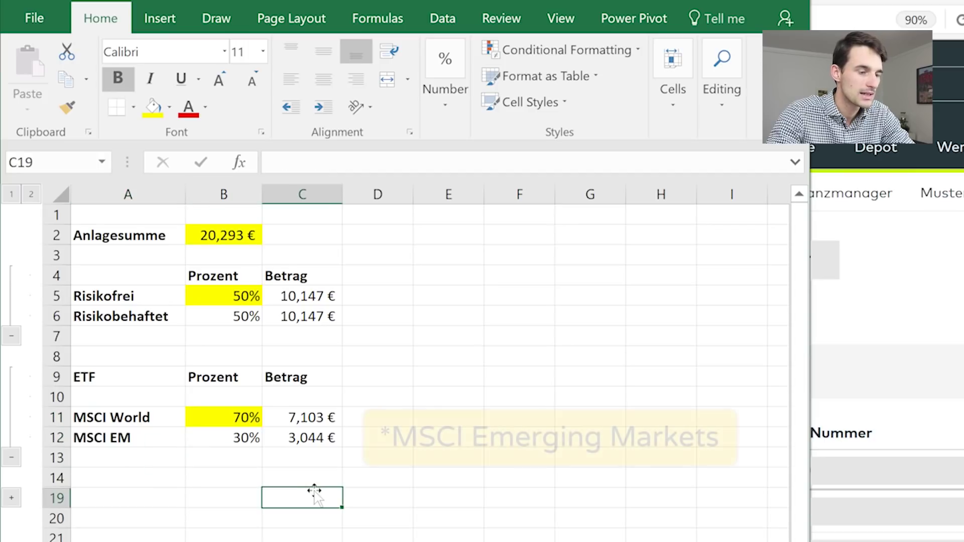
pyautogui.click(158, 436)
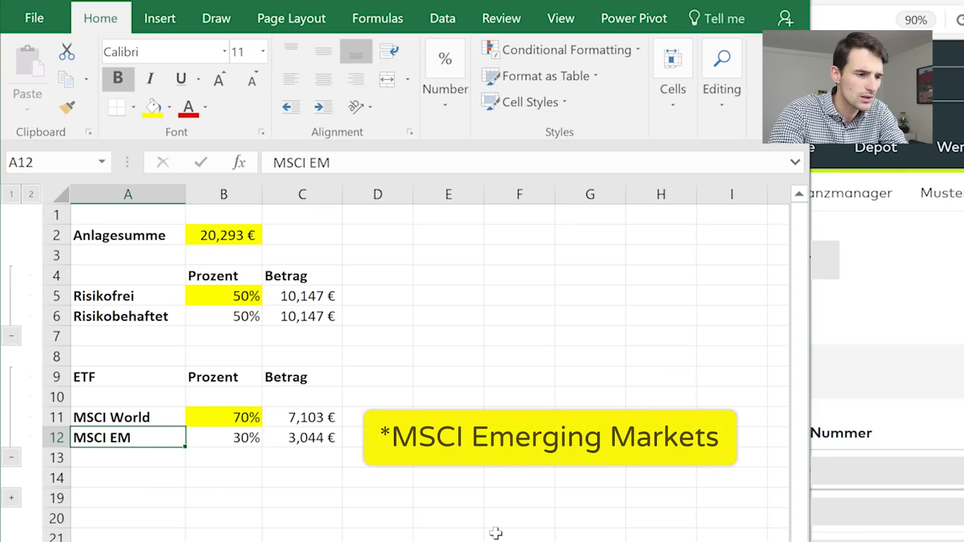
# Try MSCI World shares of 50%, 40% and 30% in cell B11 of the ETF split.
pyautogui.click(253, 417)
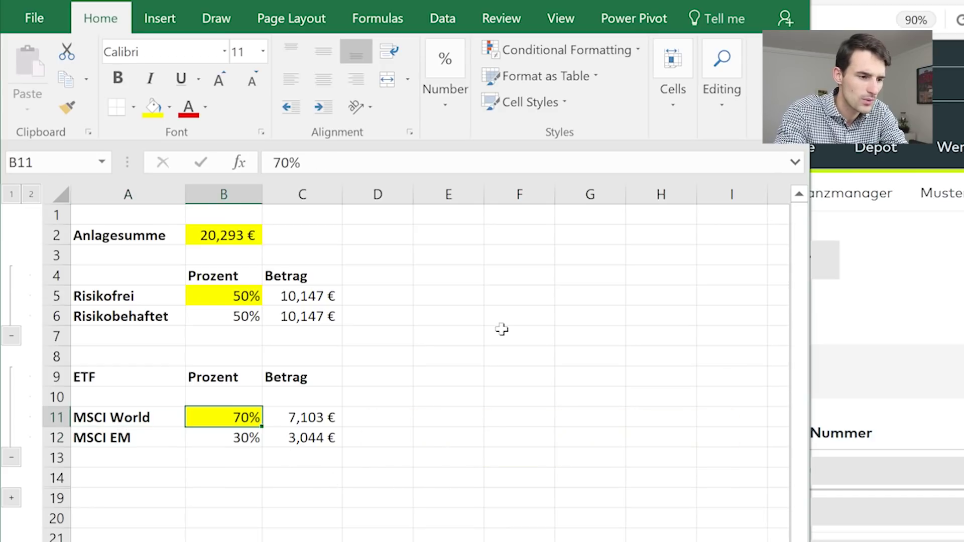
pyautogui.write('50')
pyautogui.press('Return')
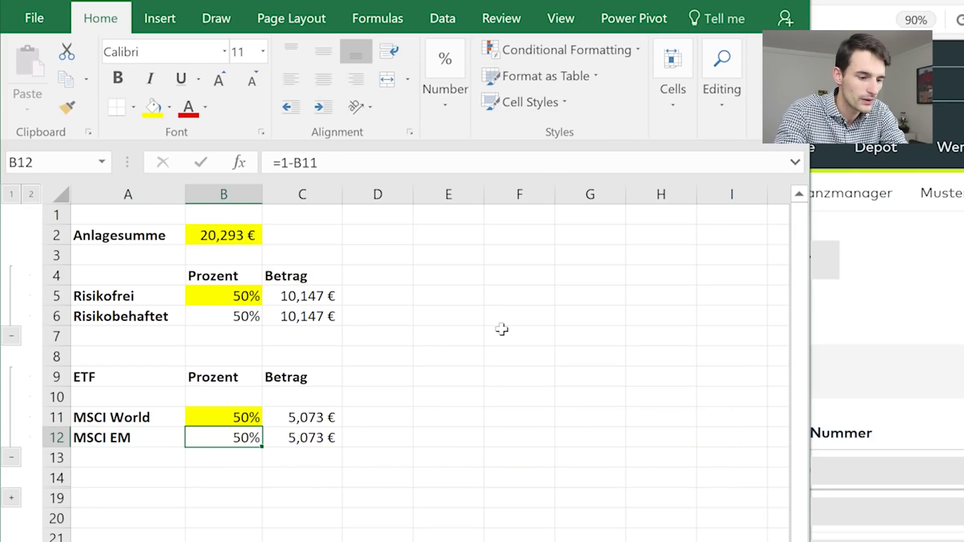
pyautogui.press('Up')
pyautogui.write('40')
pyautogui.press('Return')
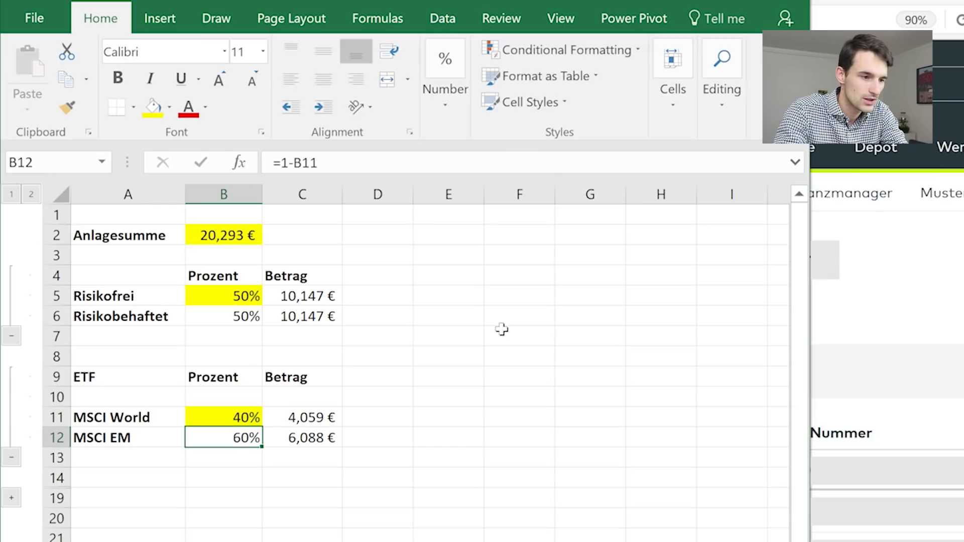
pyautogui.press('Up')
pyautogui.write('30')
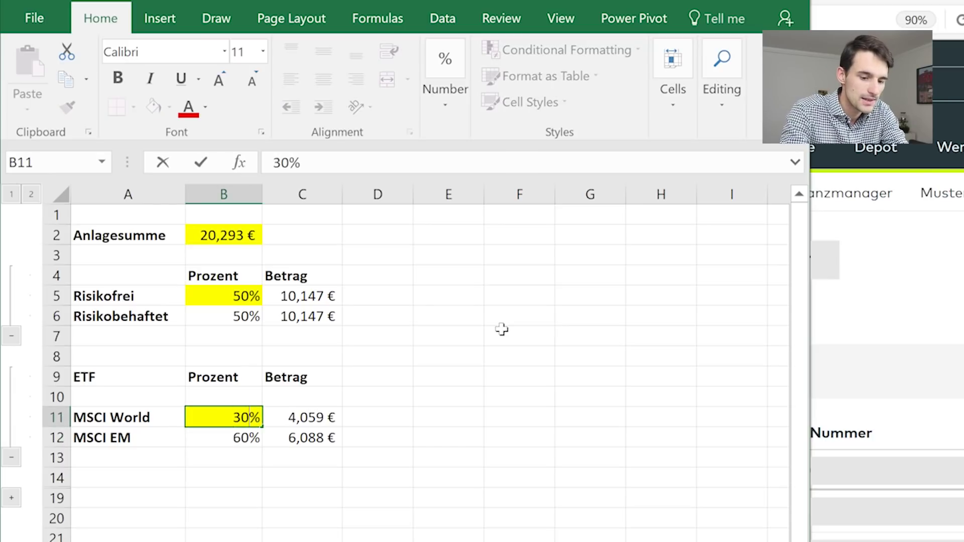
pyautogui.press('Return')
# Set the MSCI World share in cell B11 to 70%.
pyautogui.press('Up')
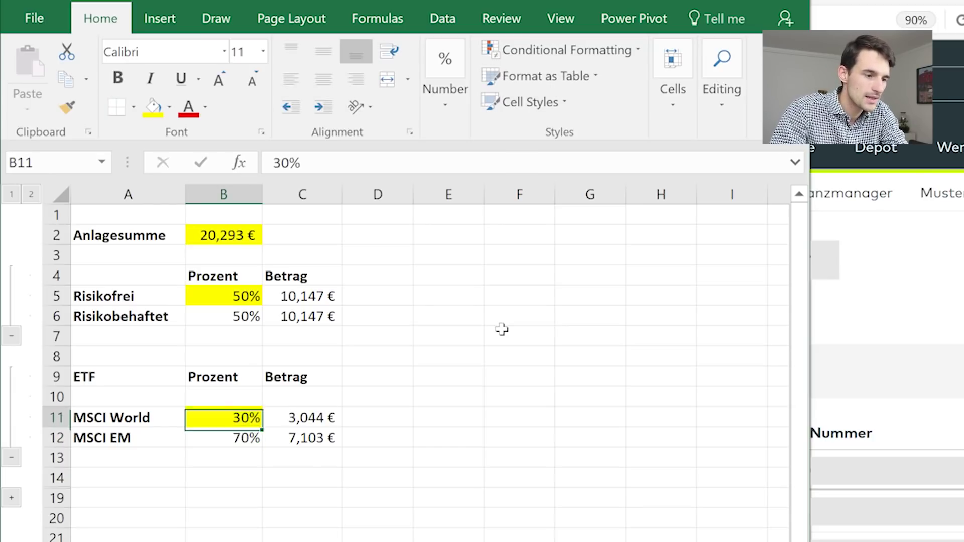
pyautogui.write('70')
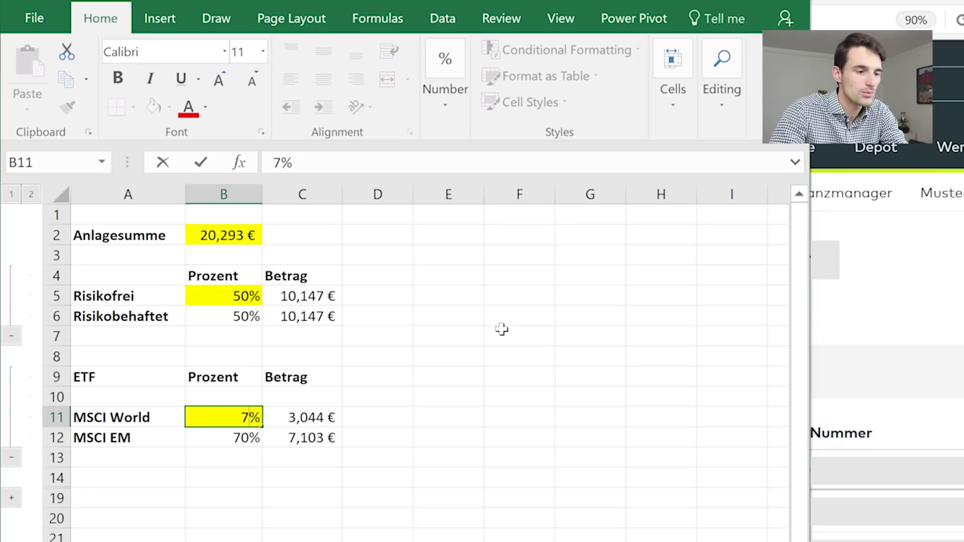
pyautogui.press('Return')
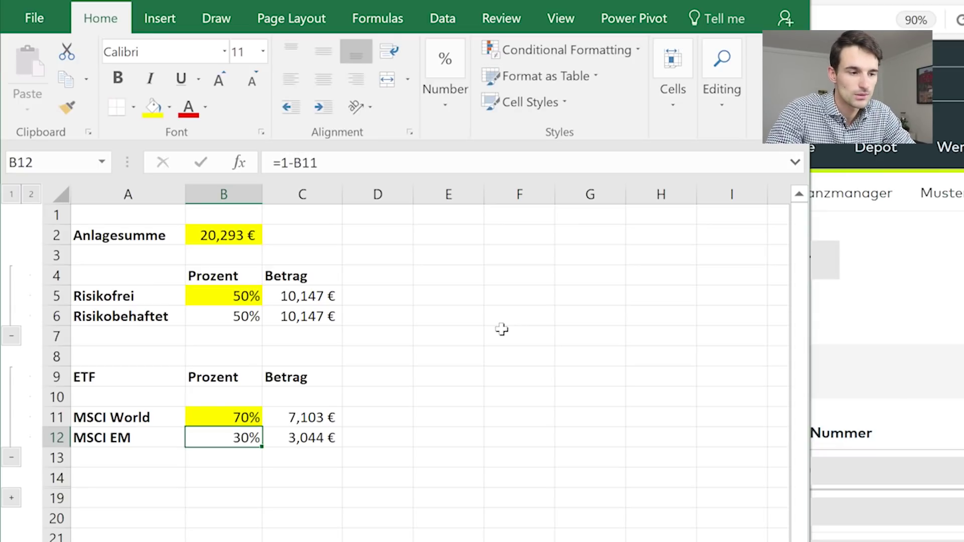
# Check the calculated investment amounts for MSCI World and MSCI EM in cells C11 and C12.
pyautogui.press('Up')
pyautogui.press('Down')
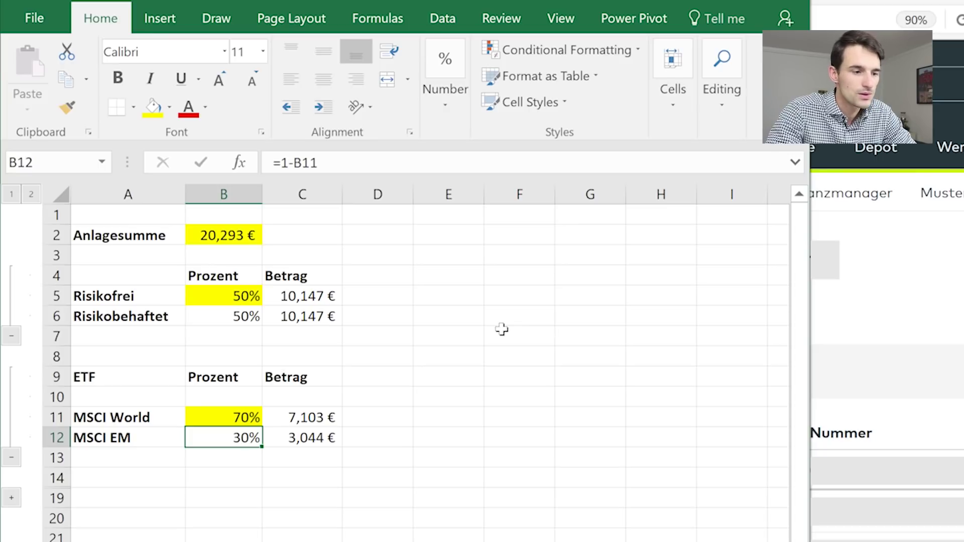
pyautogui.click(316, 418)
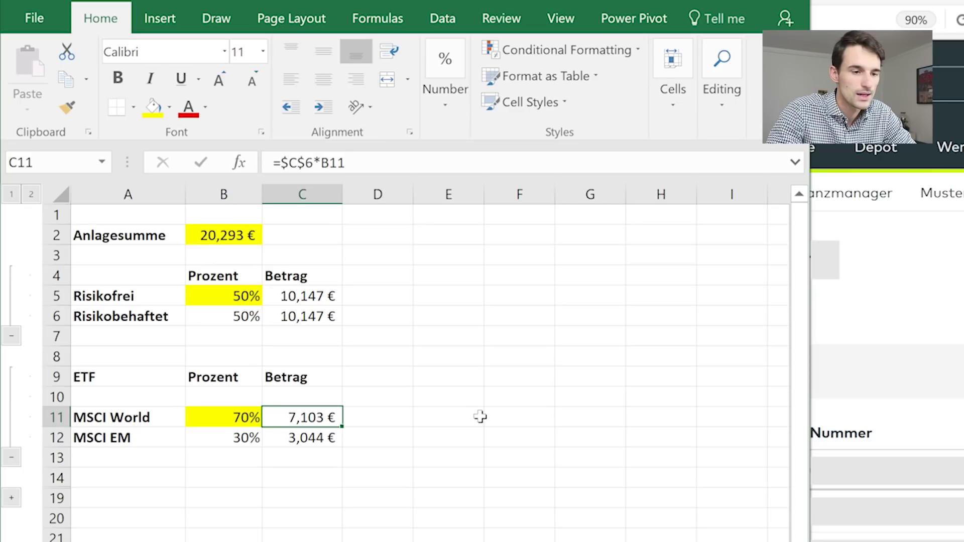
pyautogui.click(308, 437)
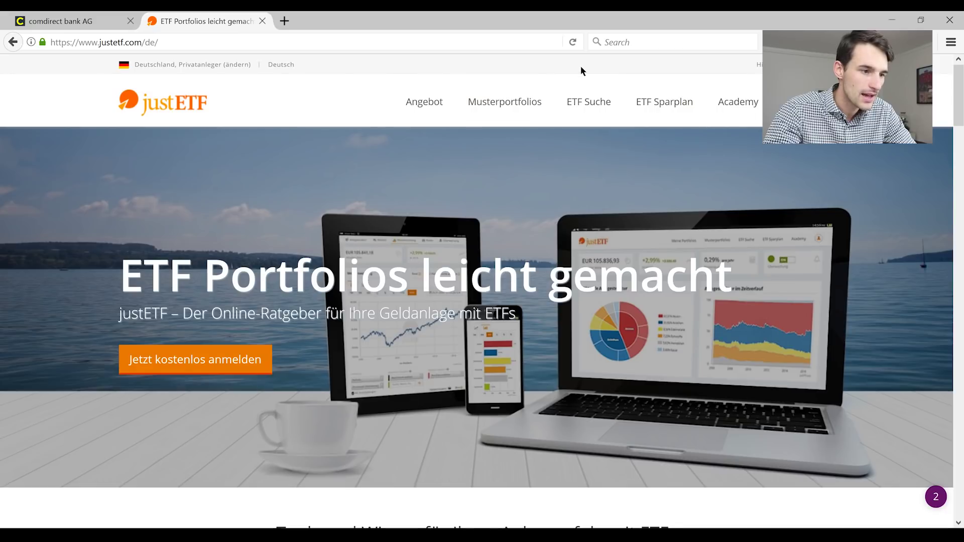
# Switch to the justETF website, open its ETF search and search for "msci world".
pyautogui.moveTo(592, 101)
pyautogui.click(591, 148)
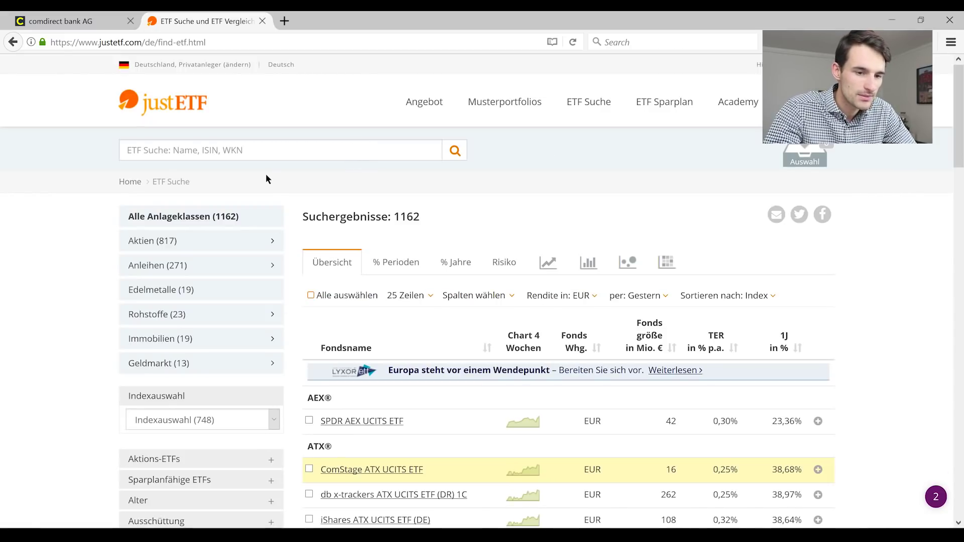
pyautogui.click(261, 148)
pyautogui.write('msci world')
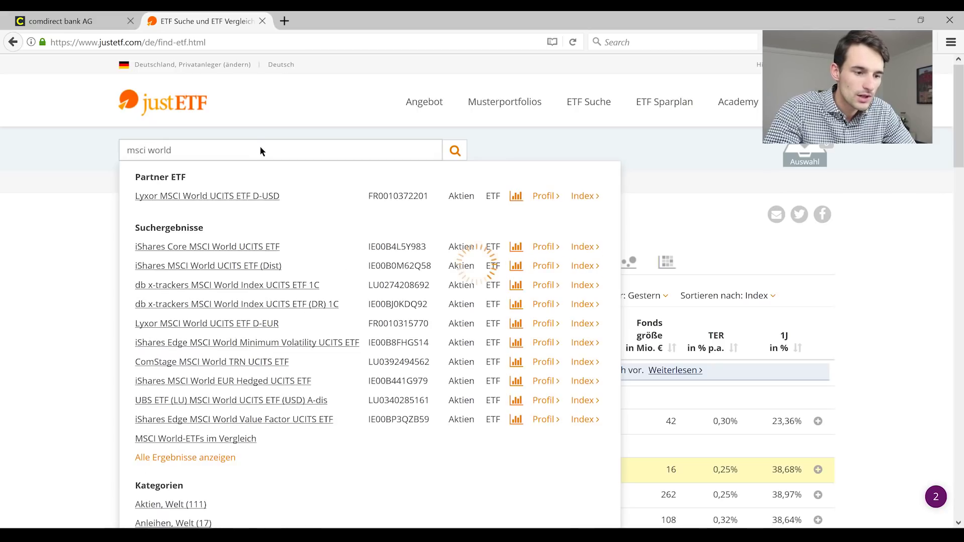
pyautogui.press('Return')
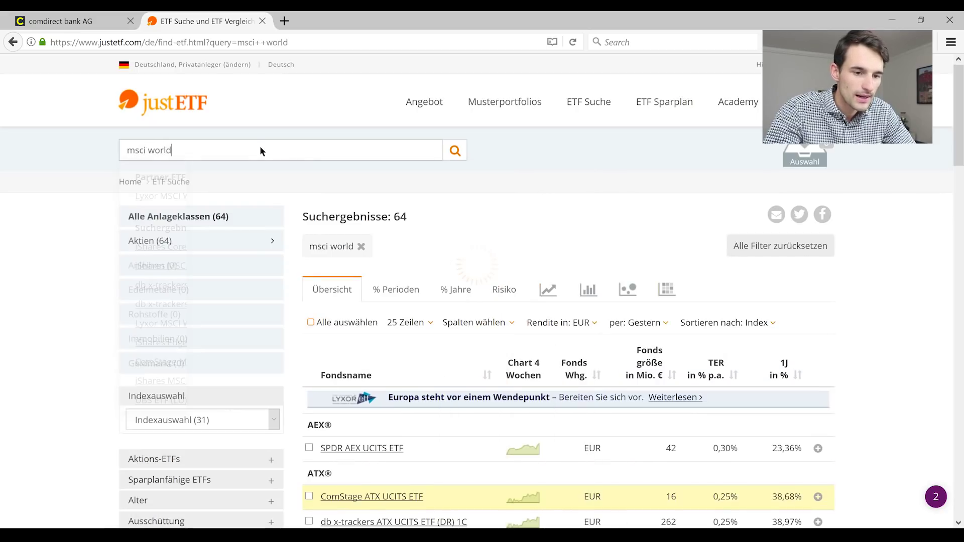
# Open the profile of the first HSBC MSCI World UCITS ETF USD and review its risk, cost and distribution details.
pyautogui.scroll(-10, 883, 222)
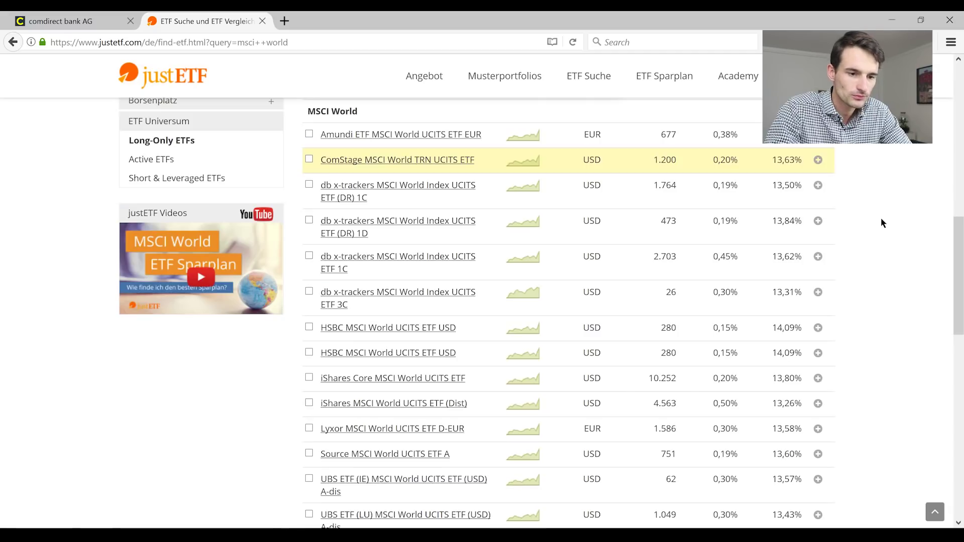
pyautogui.scroll(-3, 883, 222)
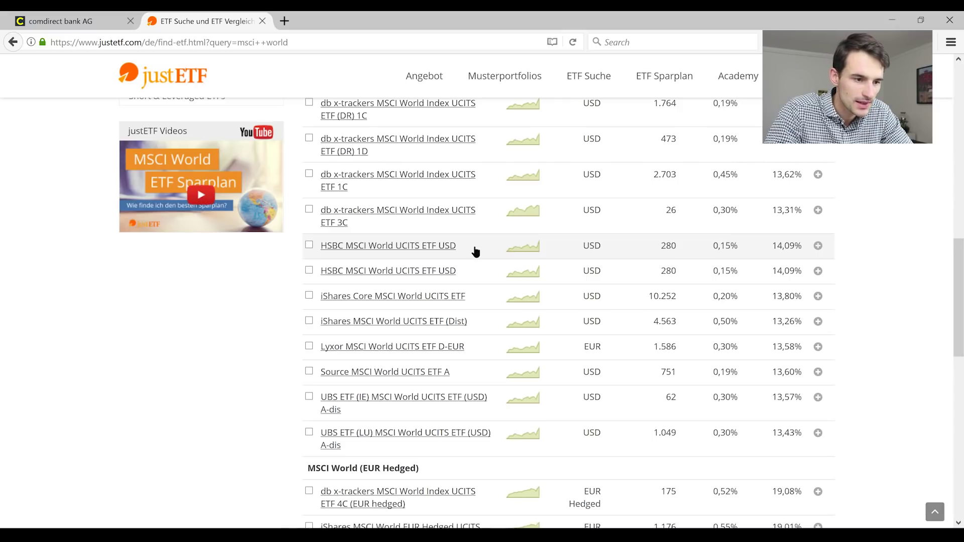
pyautogui.click(439, 247)
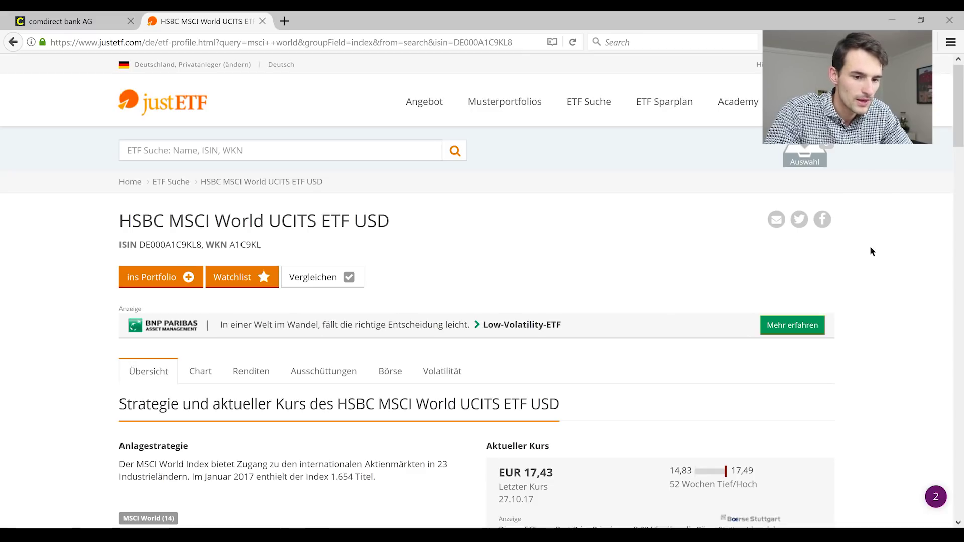
pyautogui.scroll(-1, 871, 249)
pyautogui.scroll(-9, 871, 248)
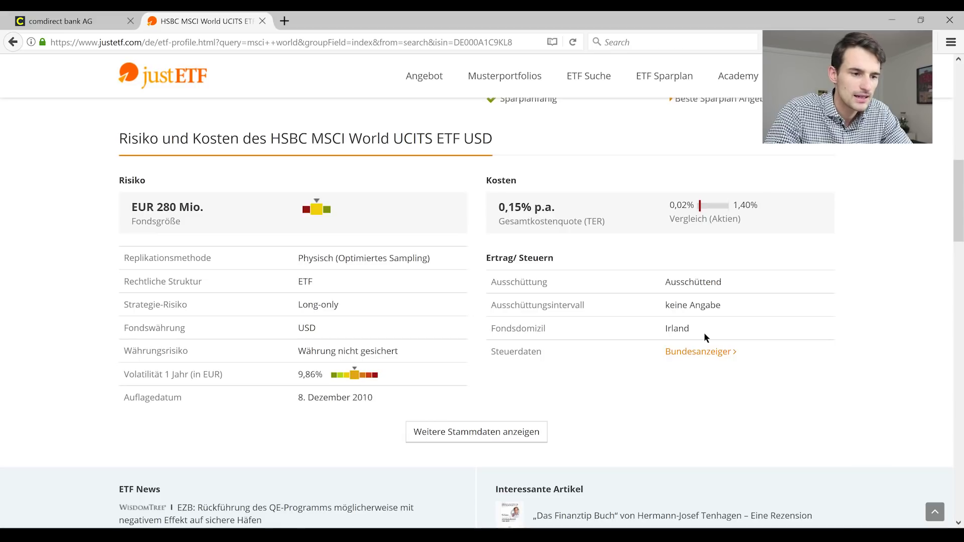
pyautogui.scroll(3, 705, 334)
pyautogui.scroll(8, 704, 332)
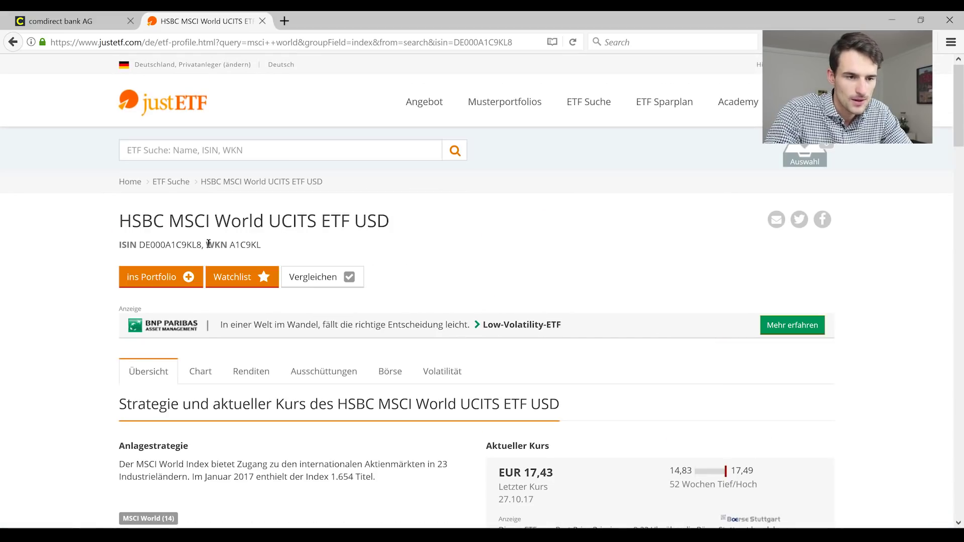
# Copy the HSBC ETF's ISIN and paste it as the Wertpapier in a new comdirect Depot purchase order.
pyautogui.moveTo(201, 244); pyautogui.dragTo(141, 245)
pyautogui.hotkey('ctrl', 'c')
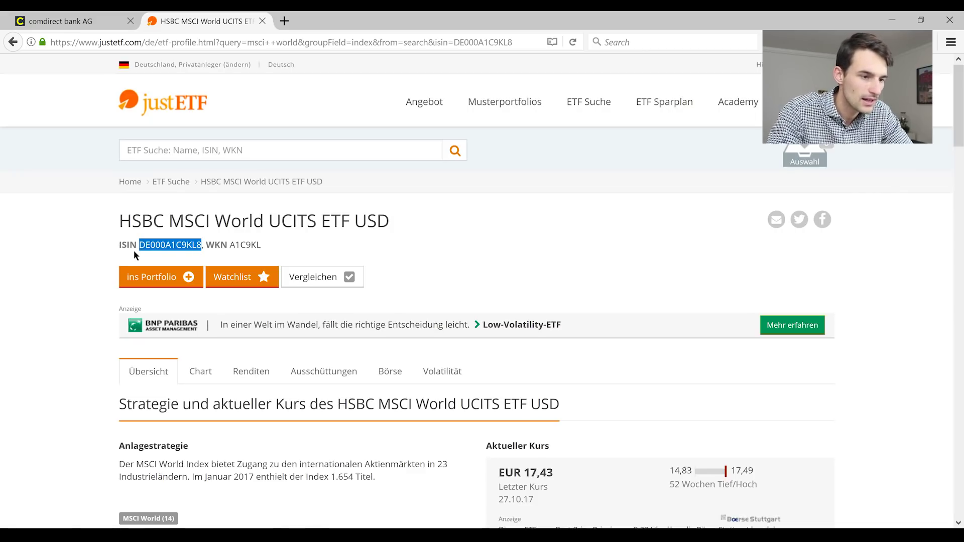
pyautogui.click(95, 15)
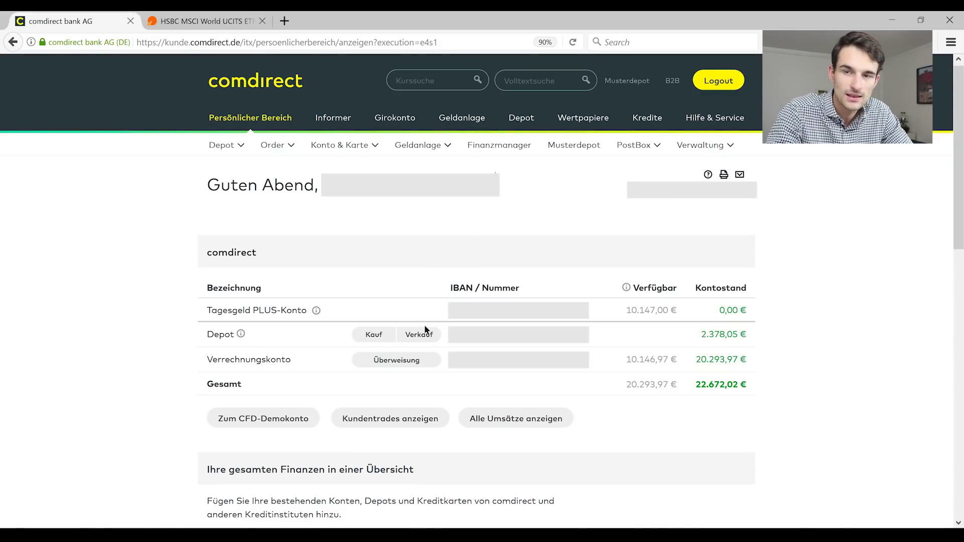
pyautogui.click(377, 339)
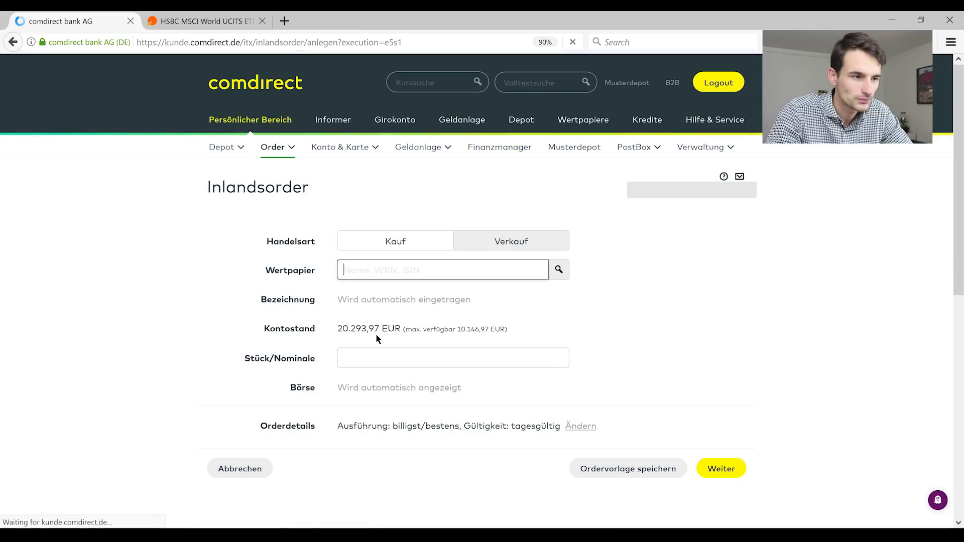
pyautogui.hotkey('ctrl', 'v')
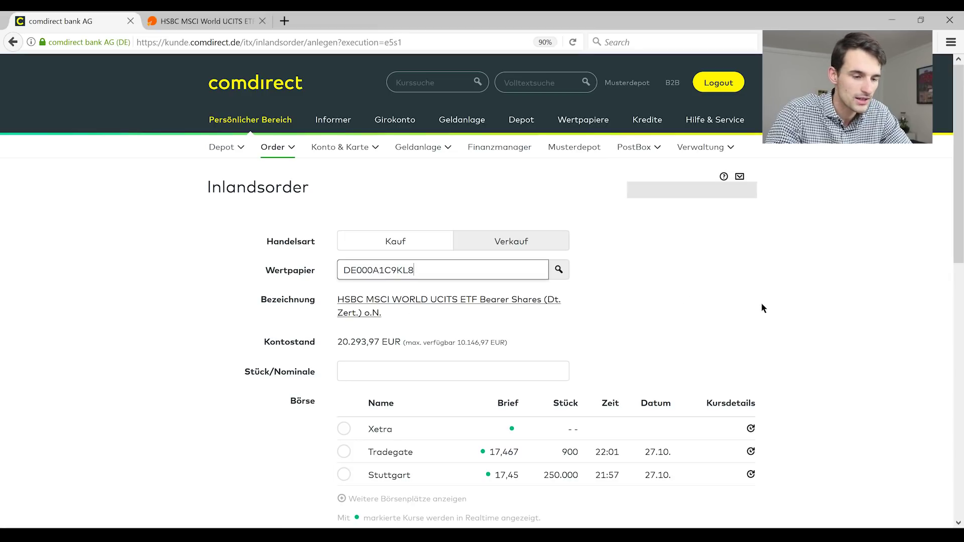
# Expand the list of trading venues for the order and choose Xetra as the Börse.
pyautogui.scroll(-2, 762, 304)
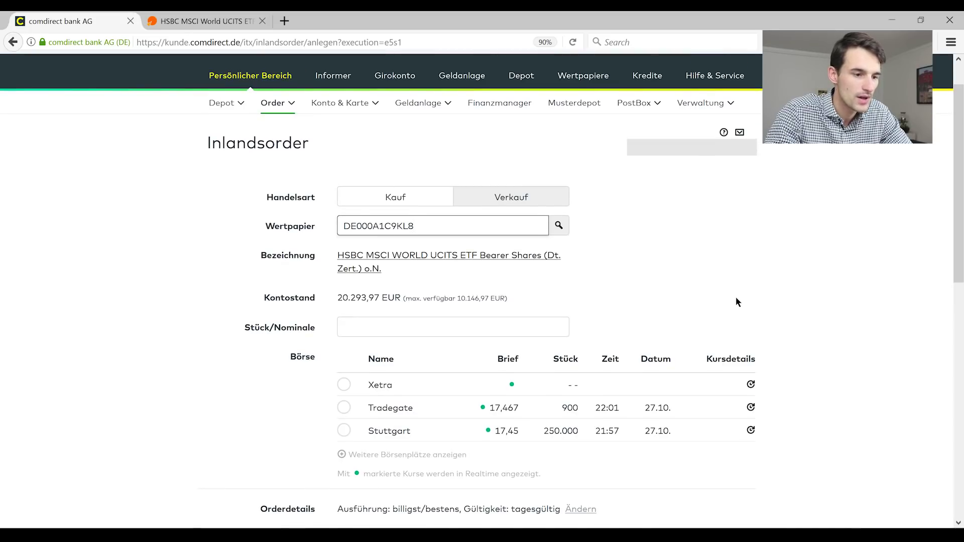
pyautogui.scroll(-2, 736, 301)
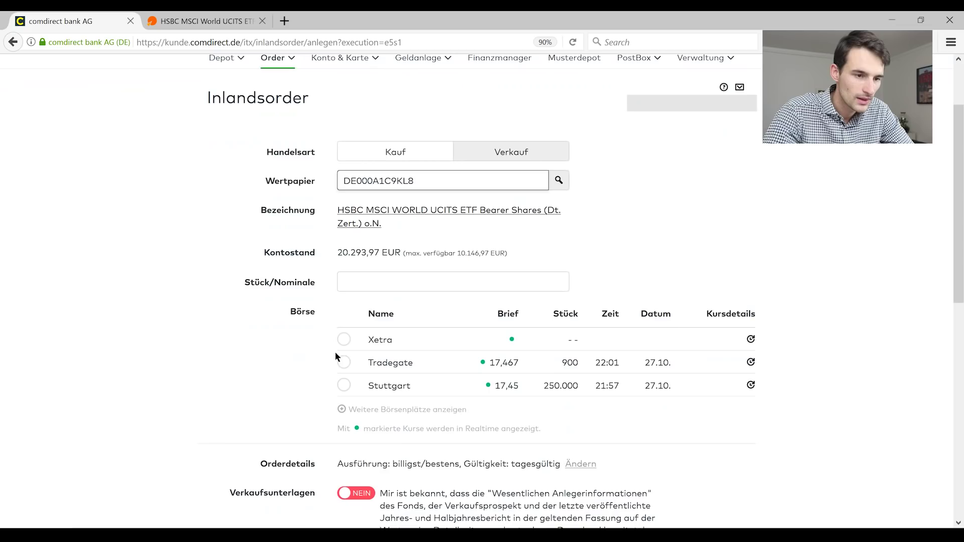
pyautogui.click(343, 410)
pyautogui.scroll(-1, 793, 305)
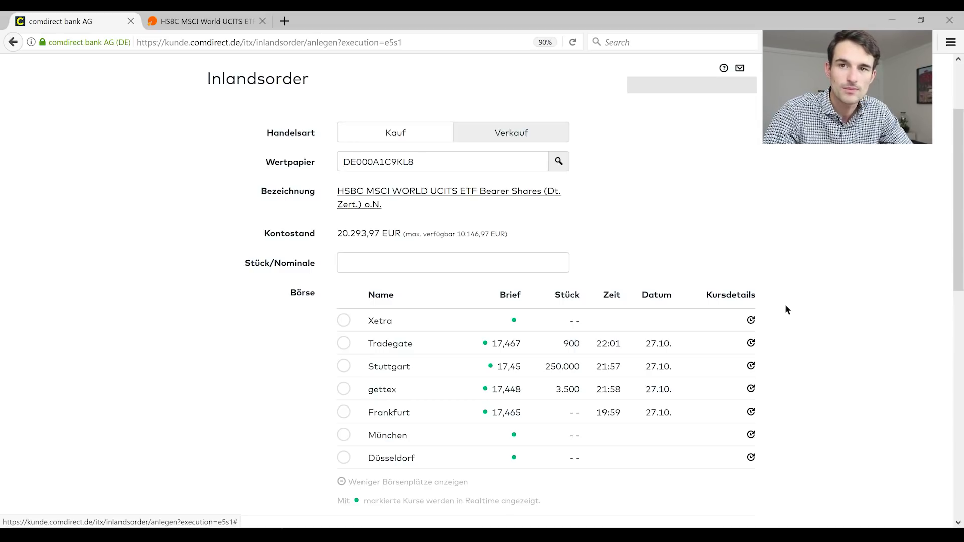
pyautogui.click(344, 321)
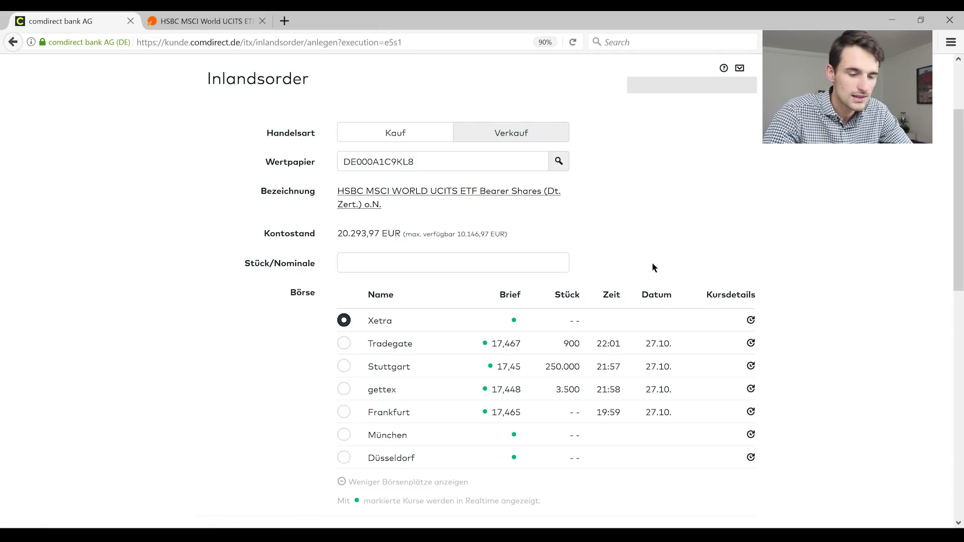
pyautogui.click(525, 257)
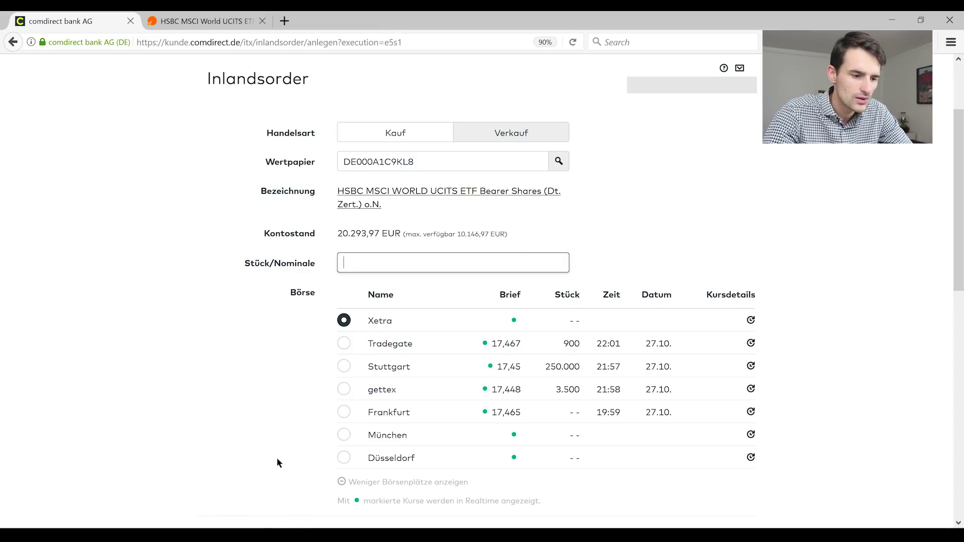
# Switch to the Excel workbook and calculate the number of MSCI World shares in cell E11 with =C11/17.45.
pyautogui.hotkey('alt', 'Tab')
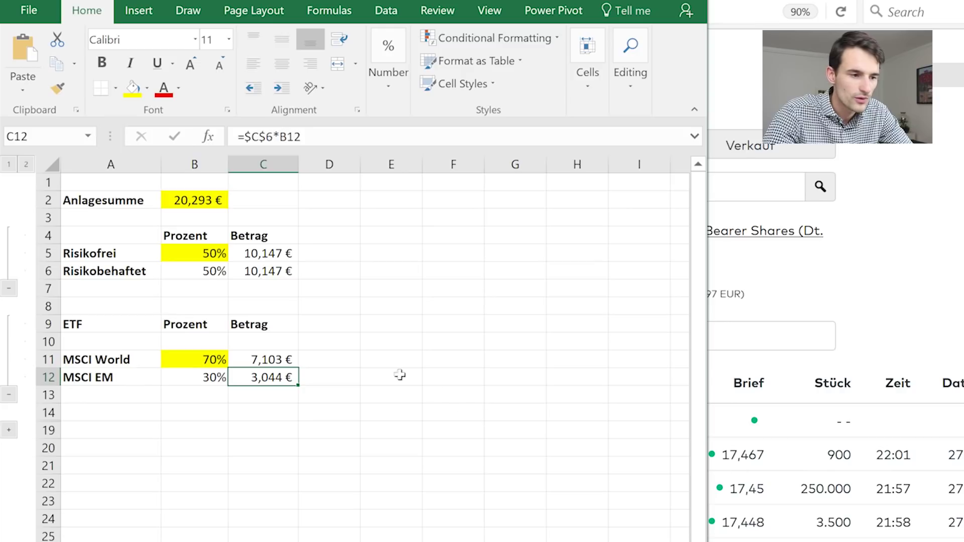
pyautogui.click(405, 360)
pyautogui.write('=')
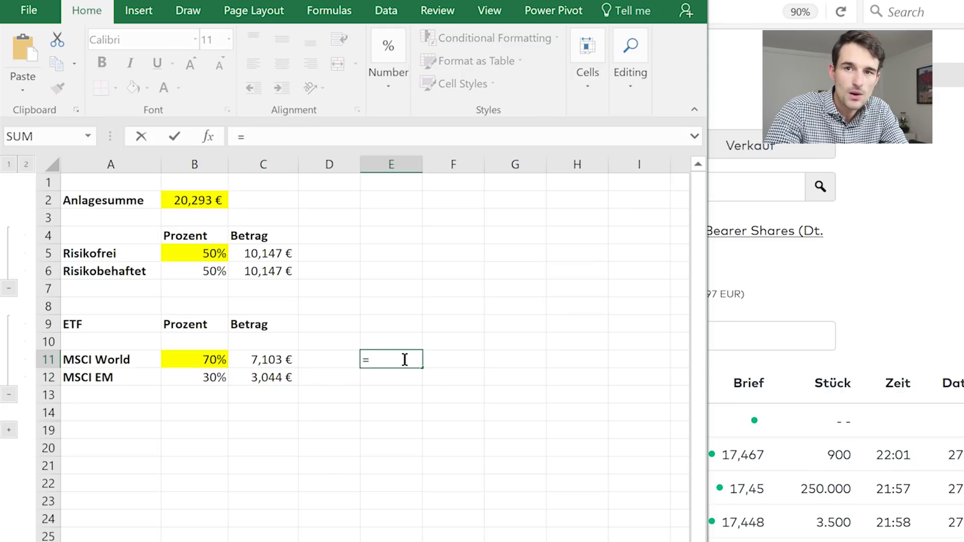
pyautogui.click(278, 360)
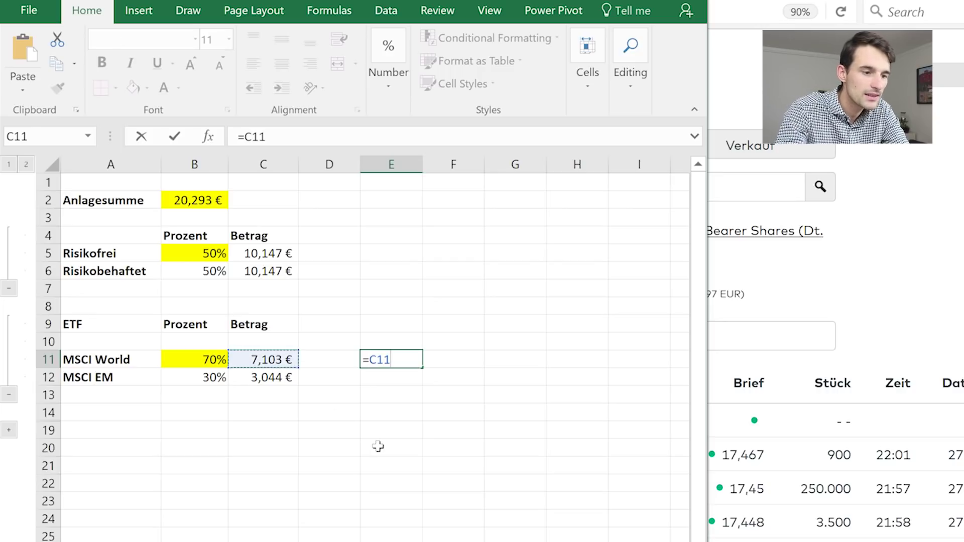
pyautogui.write('/17:')
pyautogui.press('BackSpace')
pyautogui.write('.45')
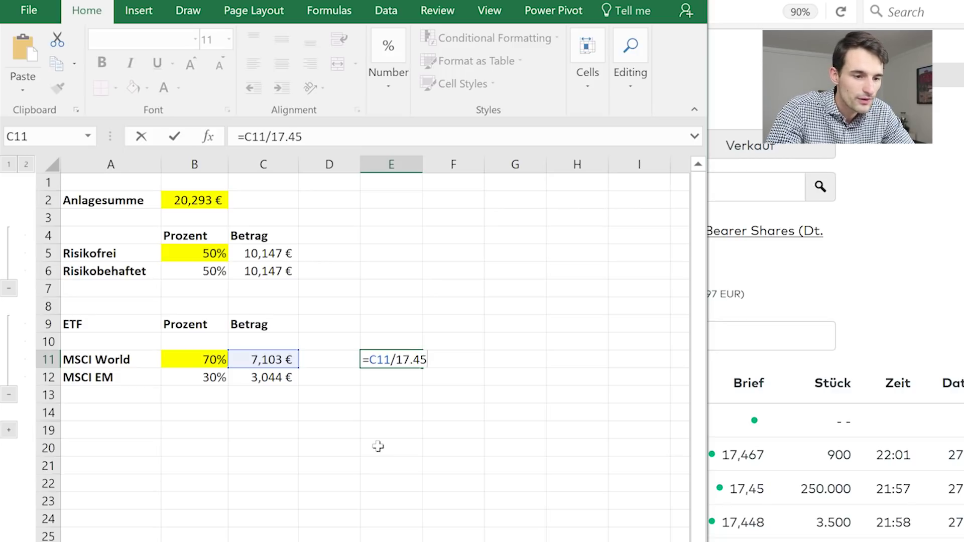
pyautogui.press('Return')
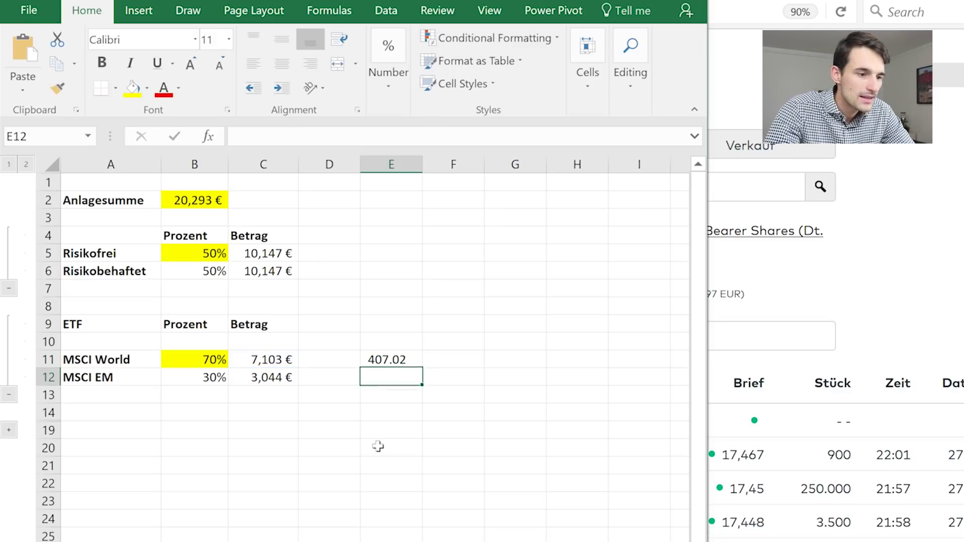
pyautogui.click(406, 362)
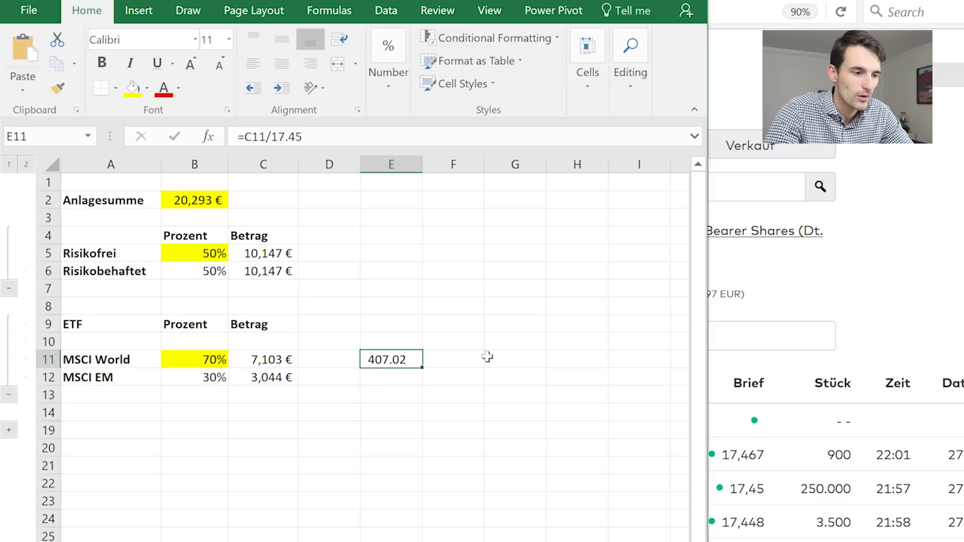
# Return to the comdirect order, set Stück/Nominale to 407 and switch the Verkaufsunterlagen declaration to JA.
pyautogui.press('super+Up')
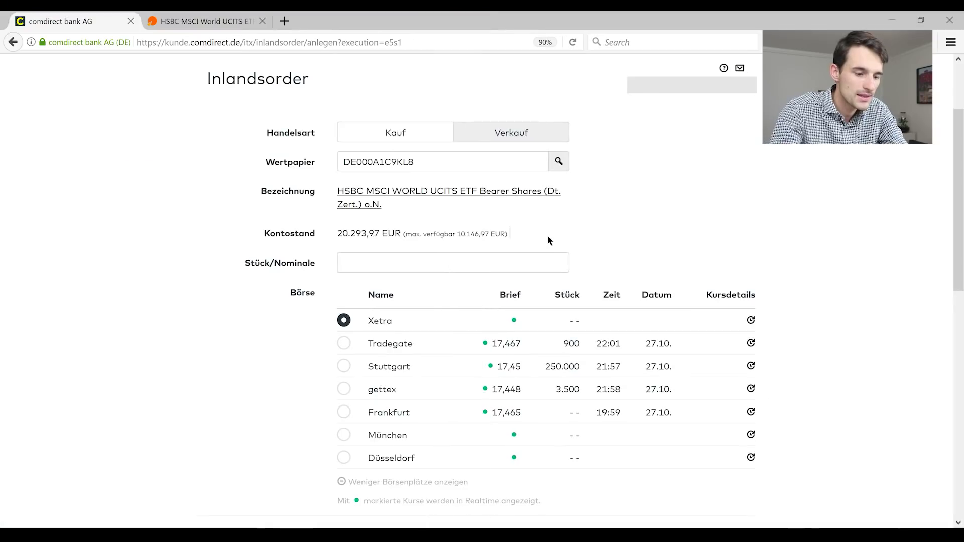
pyautogui.click(495, 259)
pyautogui.write('407')
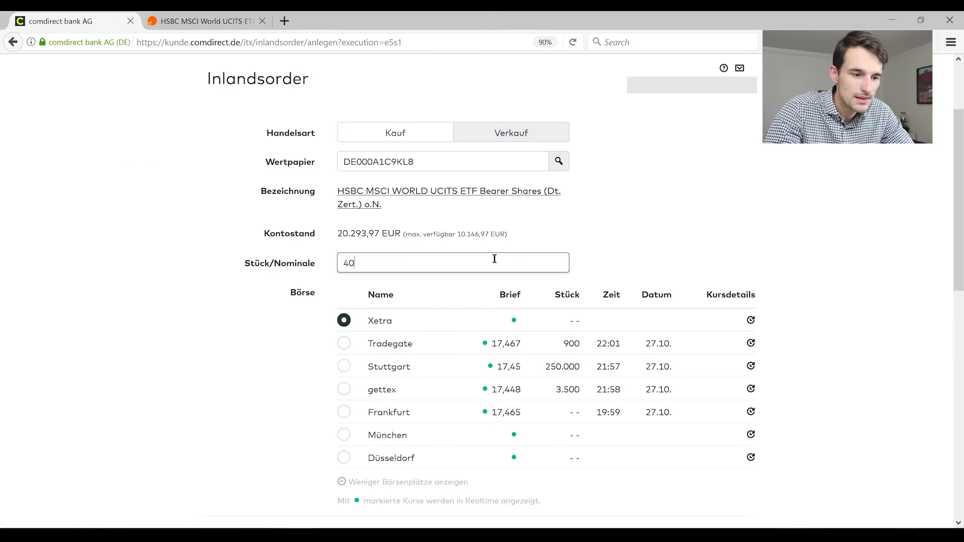
pyautogui.click(788, 243)
pyautogui.scroll(-4, 789, 244)
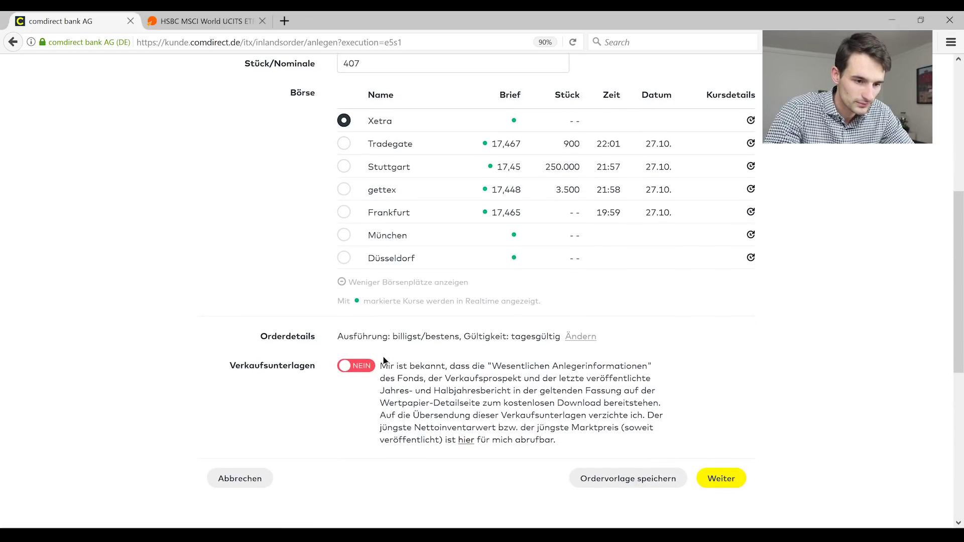
pyautogui.click(351, 370)
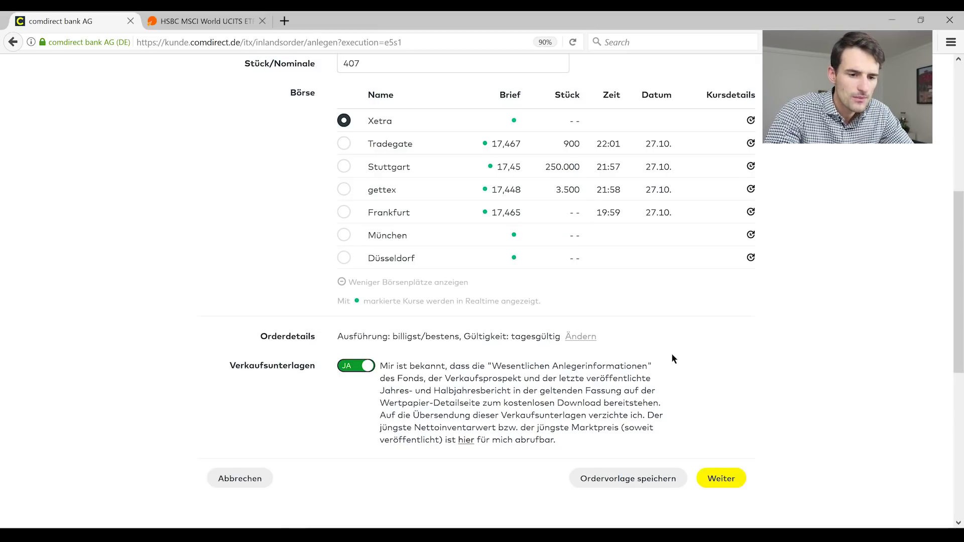
# Change the order details so that the Ausführung is Limit with a price of 17,45.
pyautogui.click(577, 346)
pyautogui.scroll(-2, 612, 367)
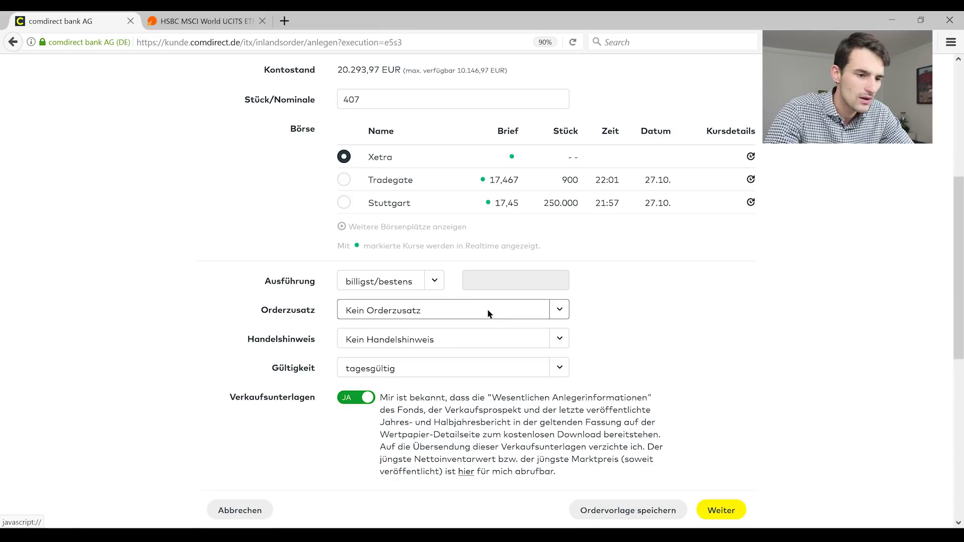
pyautogui.click(435, 285)
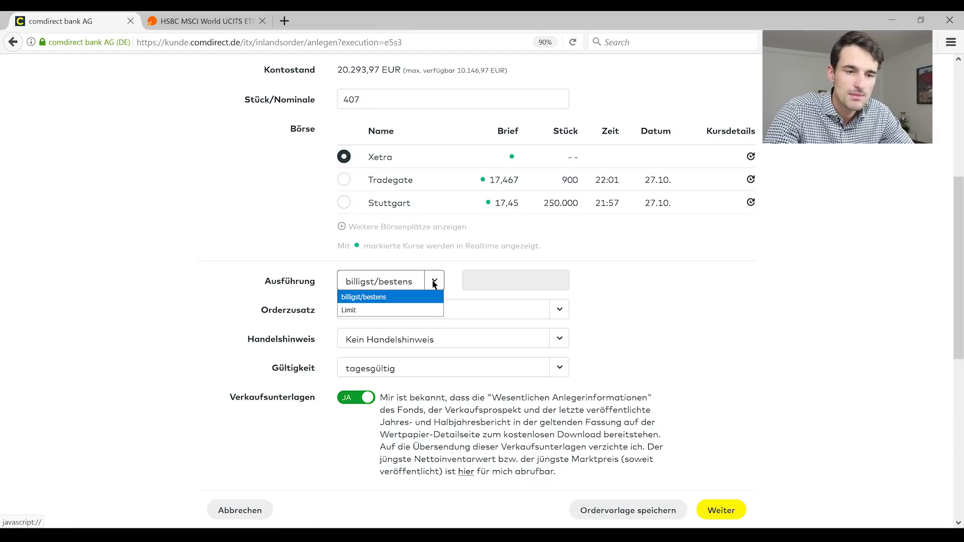
pyautogui.click(411, 311)
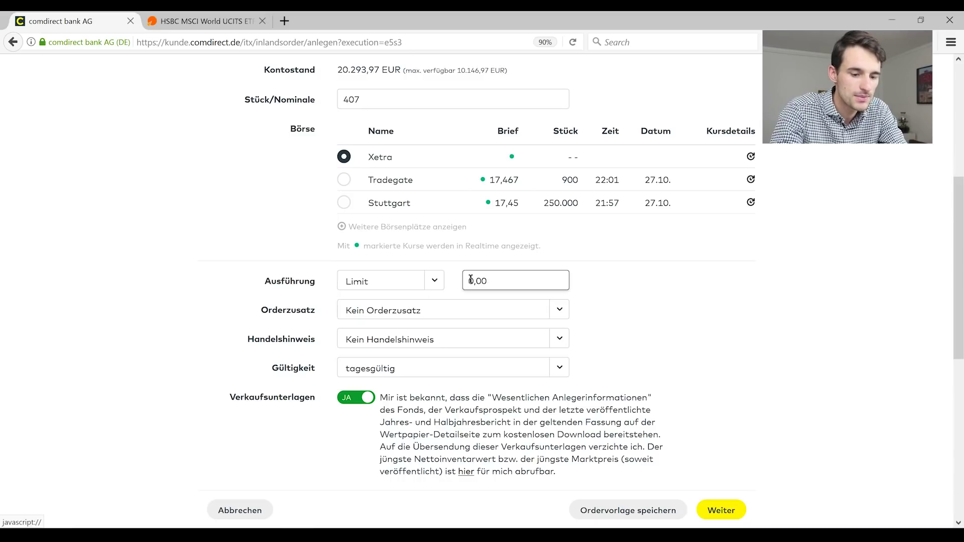
pyautogui.press('BackSpace')
pyautogui.press('BackSpace')
pyautogui.press('BackSpace')
pyautogui.press('BackSpace')
pyautogui.write('17')
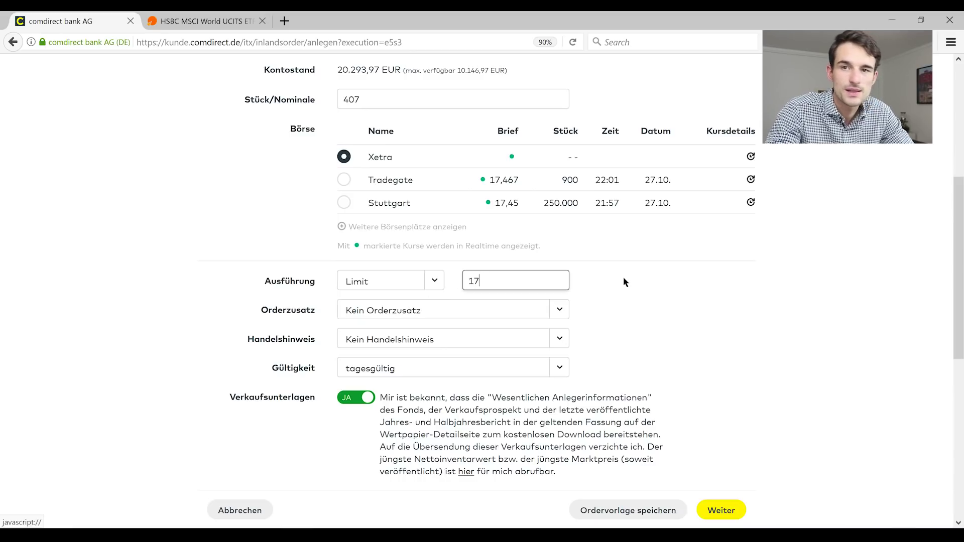
pyautogui.write(',45')
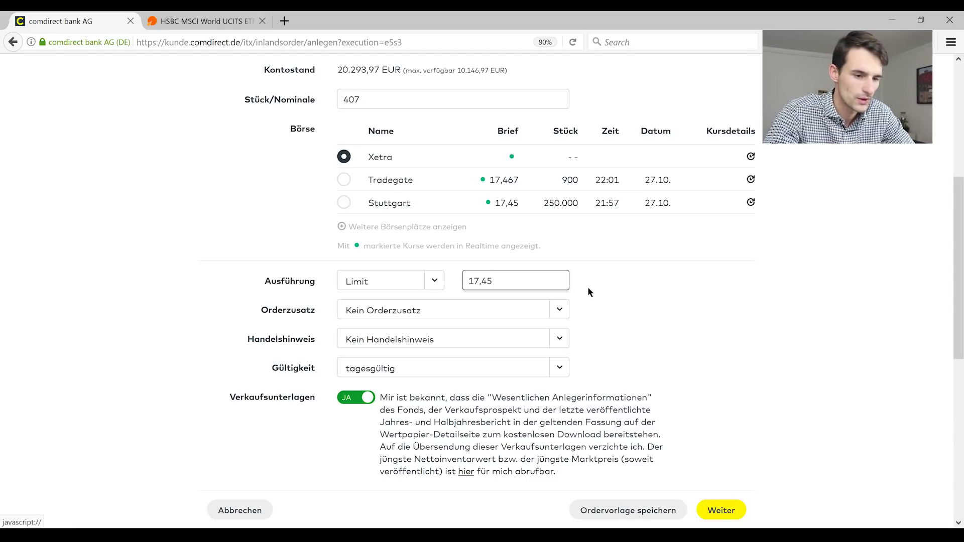
# Check the options for Orderzusatz and Gültigkeit, leaving them at Kein Orderzusatz and tagesgültig.
pyautogui.scroll(-1, 588, 287)
pyautogui.click(557, 285)
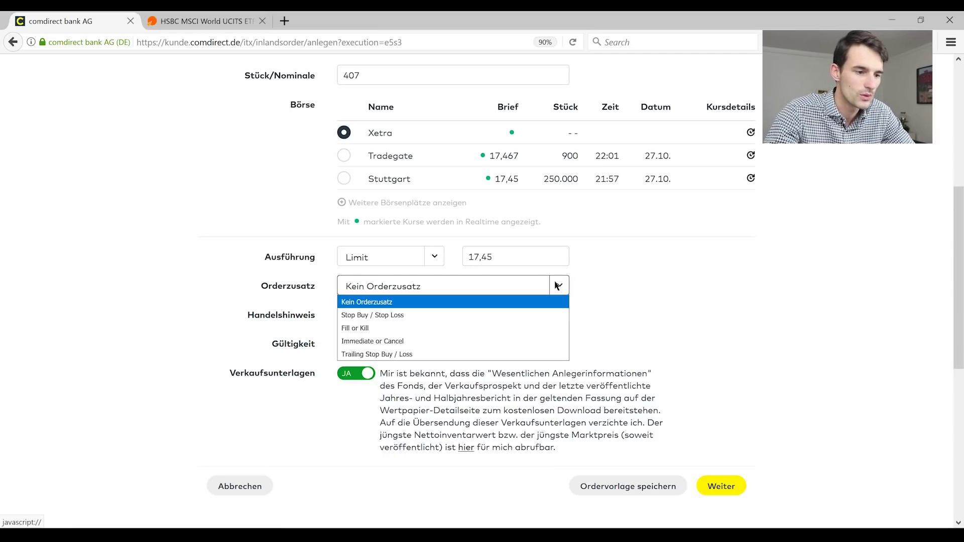
pyautogui.click(557, 286)
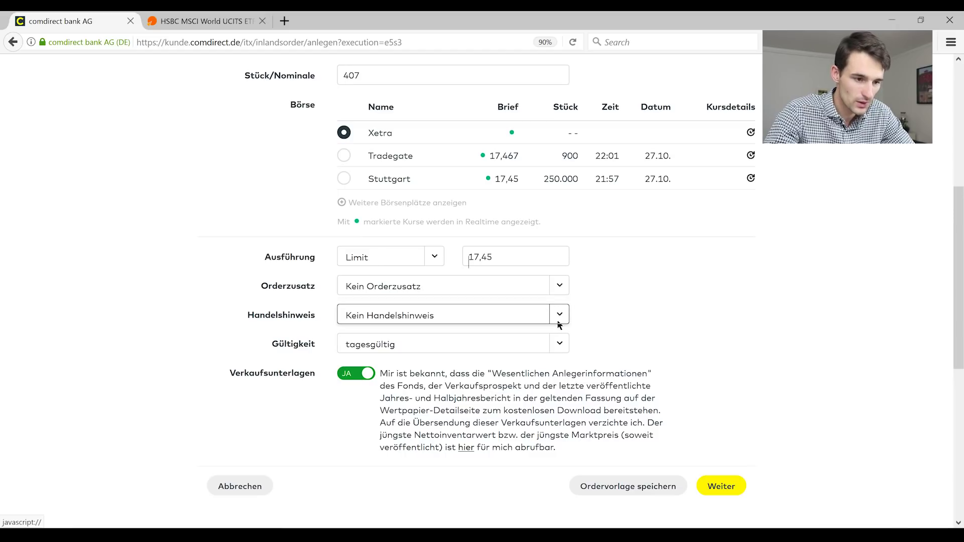
pyautogui.click(561, 345)
pyautogui.click(560, 344)
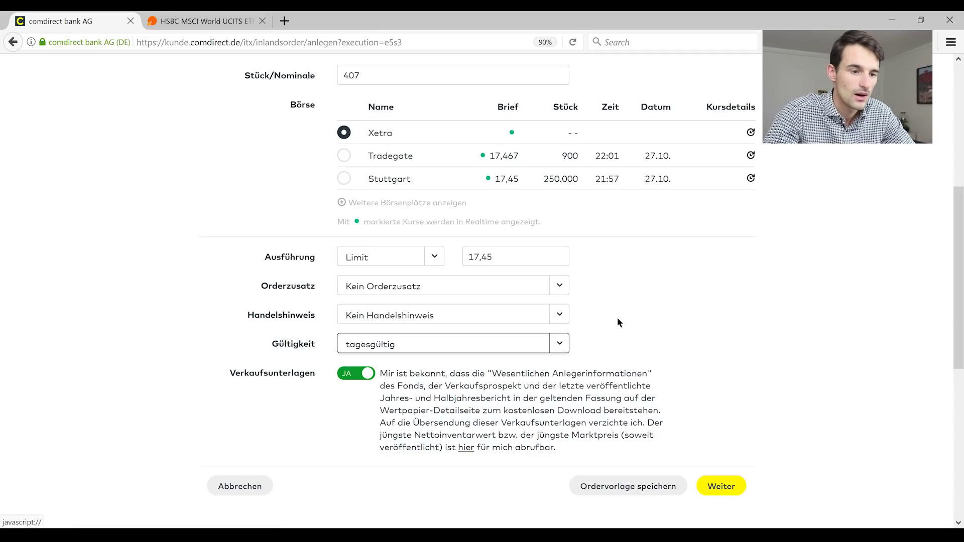
# Submit the completed MSCI World purchase order details to proceed to the TAN entry page.
pyautogui.scroll(-1, 618, 322)
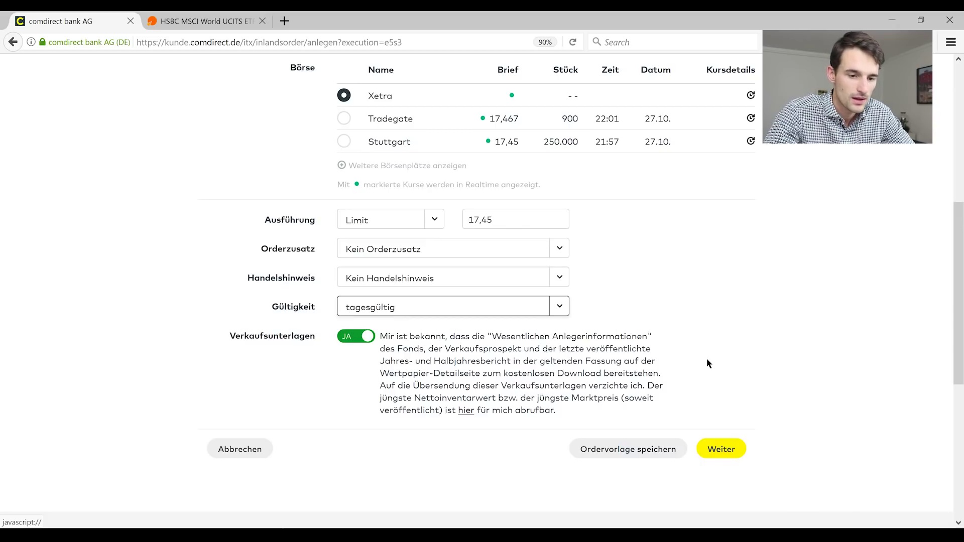
pyautogui.scroll(-1, 707, 364)
pyautogui.click(722, 424)
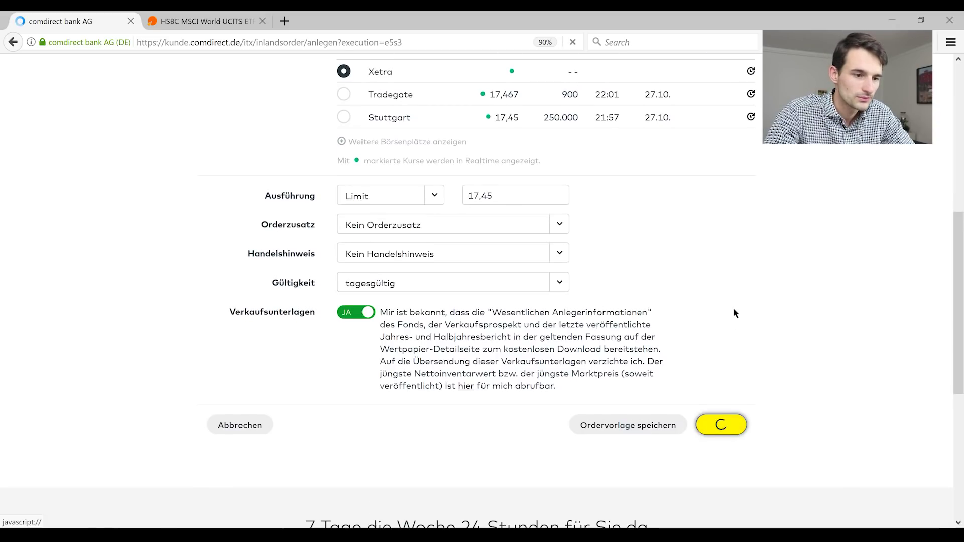
# Review the order summary for the HSBC MSCI World ETF, from Handelsart down to the provisional amount and iTan release.
pyautogui.scroll(-1, 733, 313)
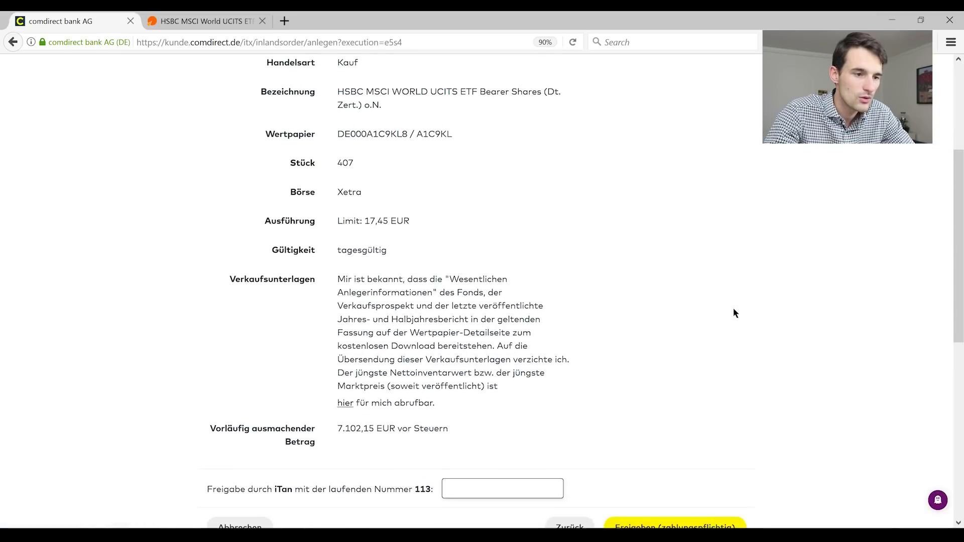
pyautogui.scroll(5, 733, 308)
pyautogui.scroll(-2, 733, 309)
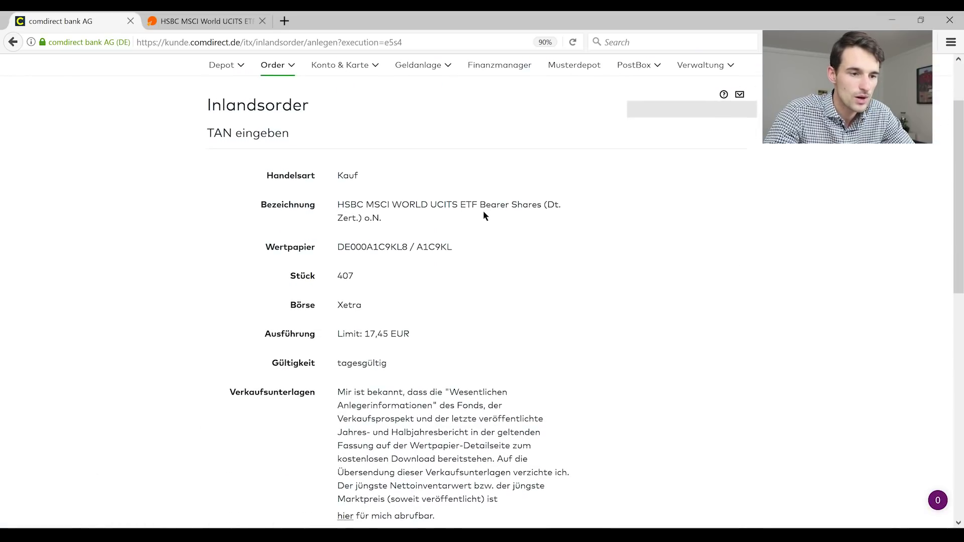
pyautogui.scroll(-2, 455, 215)
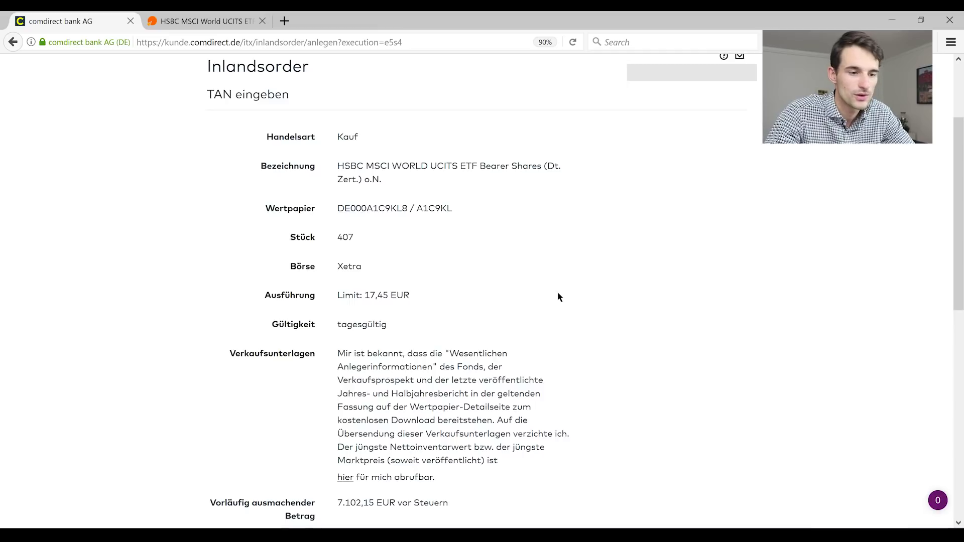
pyautogui.scroll(-5, 558, 296)
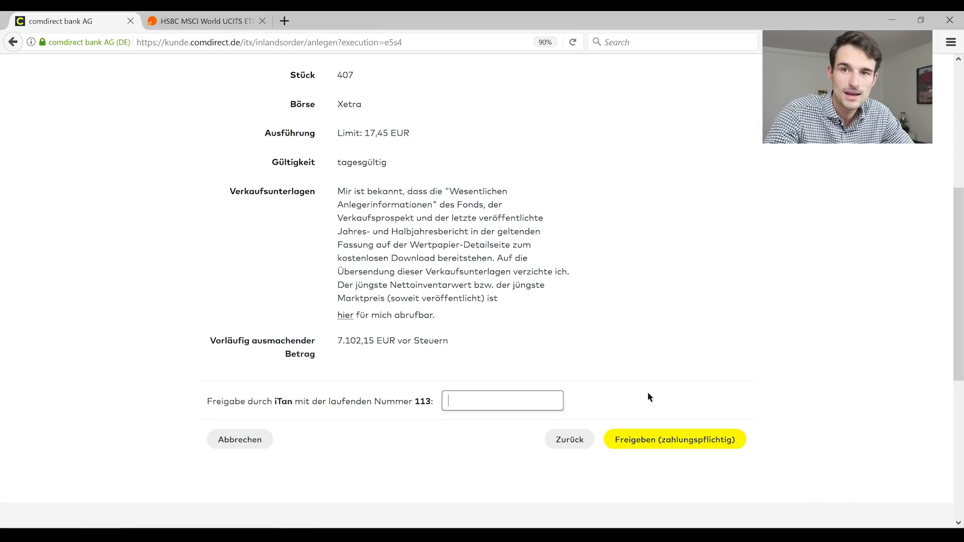
# Switch to the price list f_pl_1_0115.pdf in Acrobat Reader, check the domestic order fees and minimise it.
pyautogui.click(601, 330)
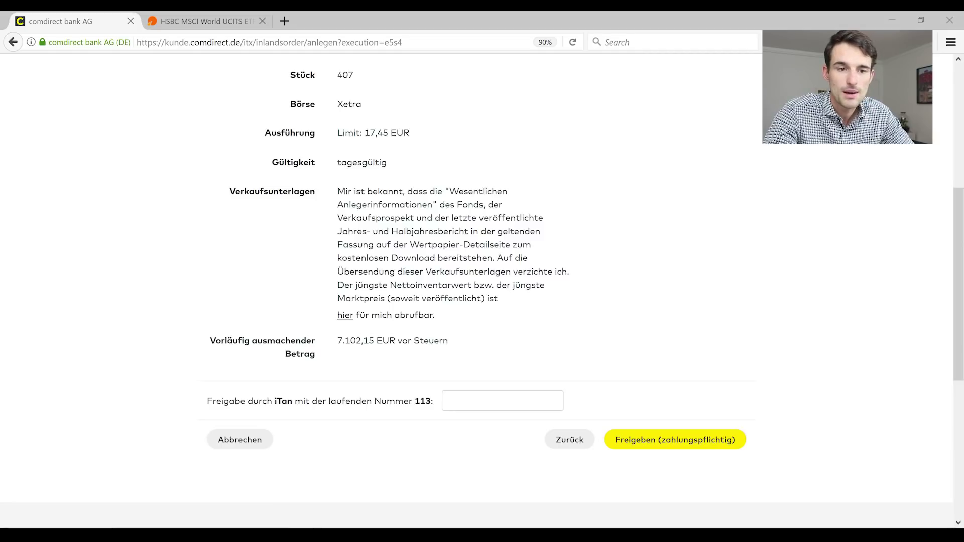
pyautogui.hotkey('alt', 'Tab')
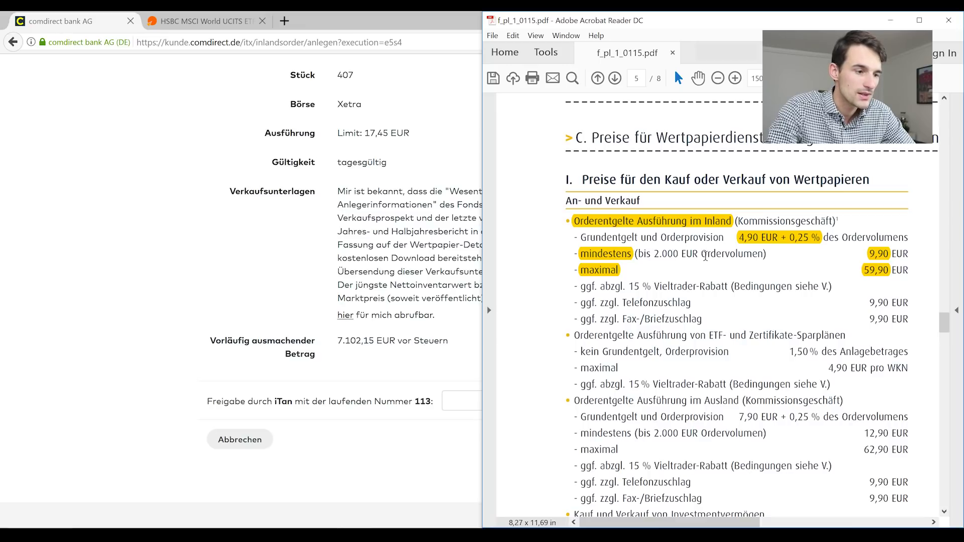
pyautogui.click(891, 21)
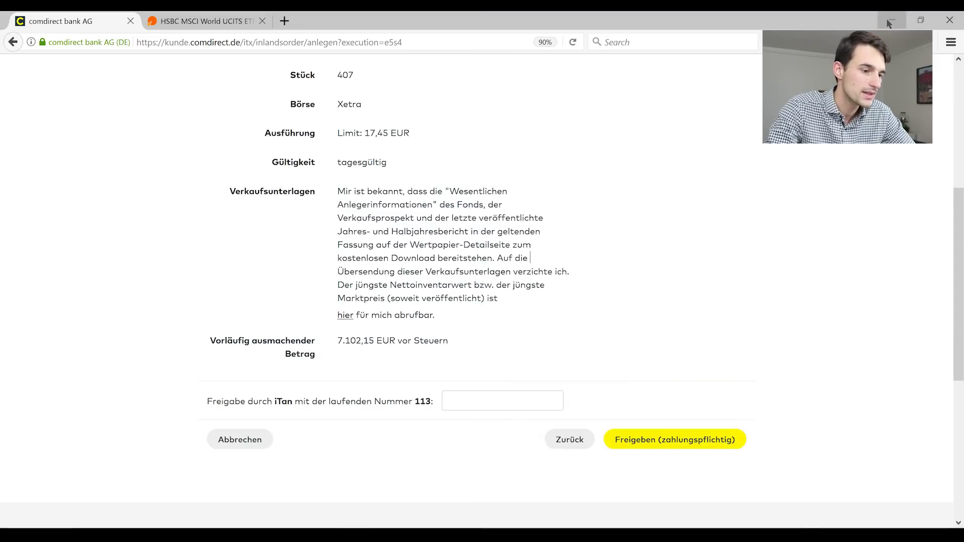
# Switch to the Excel workbook, expand the collapsed Orderkosten rows and inspect the cost formulas for MSCI World and MSCI EM.
pyautogui.hotkey('alt', 'Tab')
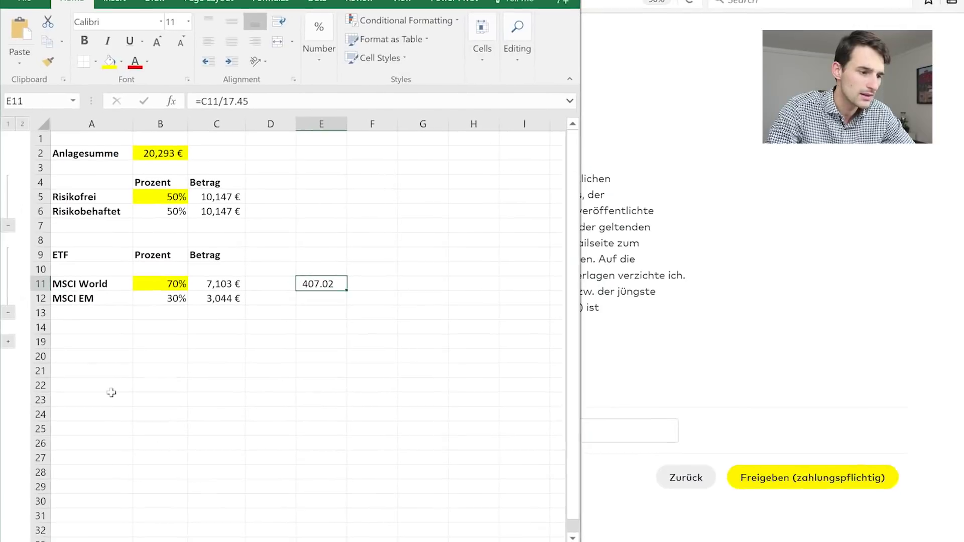
pyautogui.click(8, 341)
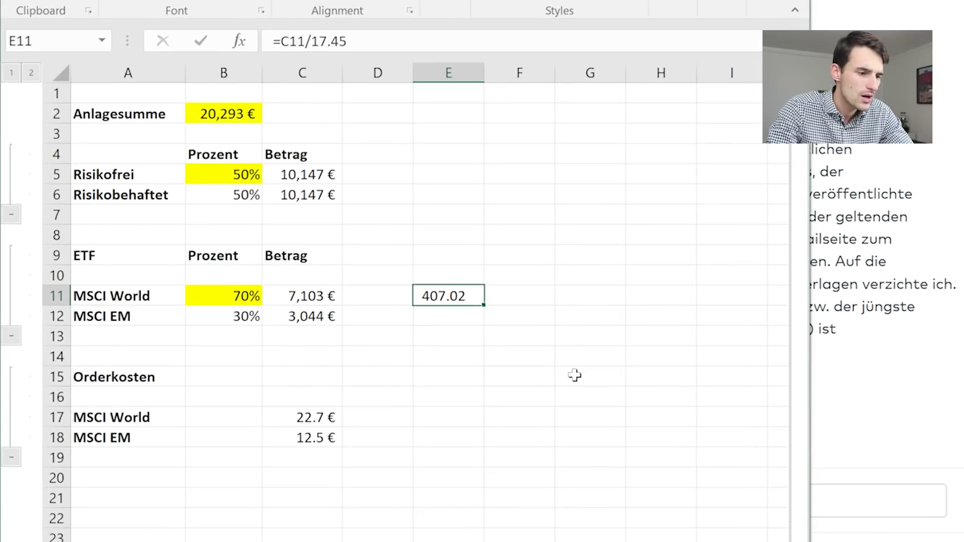
pyautogui.click(326, 417)
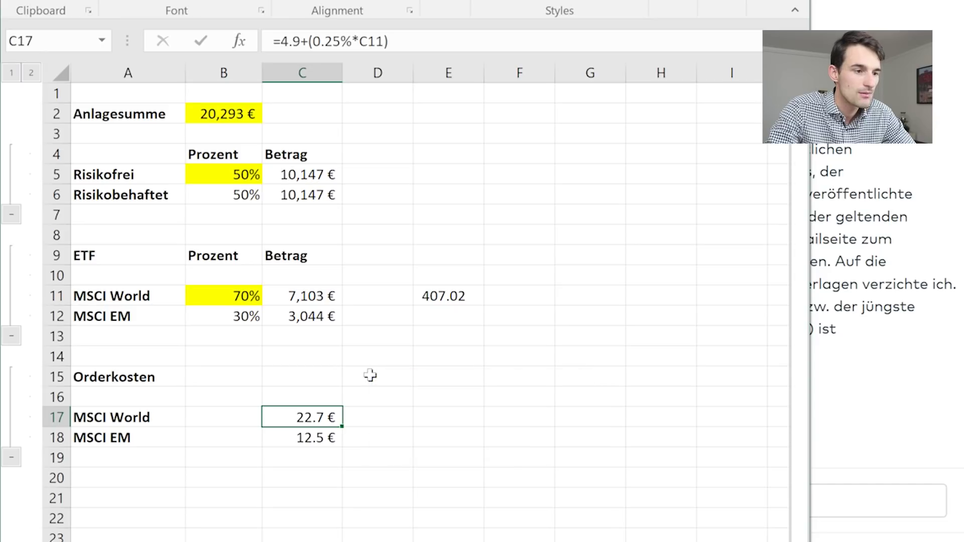
pyautogui.click(327, 437)
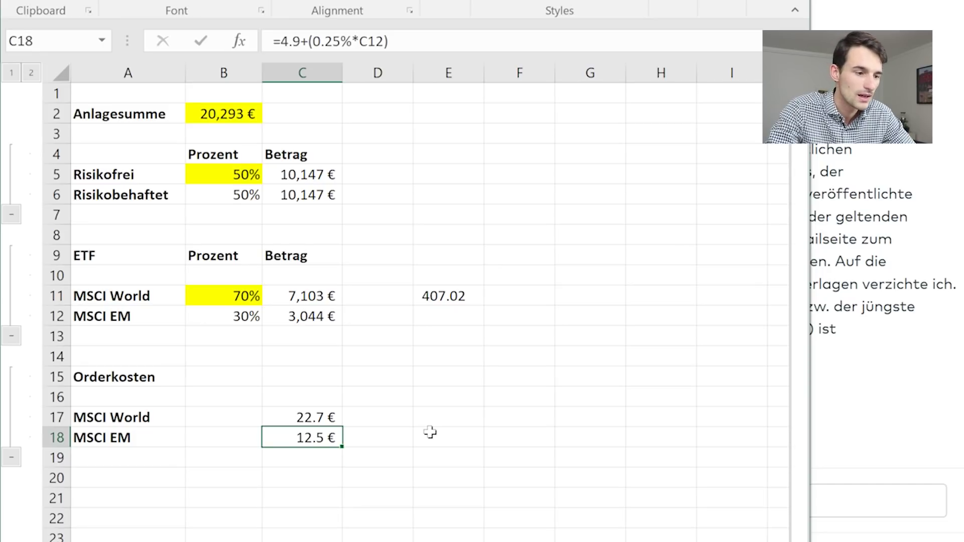
# Total the two order costs in cell C19 with =SUM(C17:C18) and make the total bold.
pyautogui.click(303, 457)
pyautogui.hotkey('alt', '=')
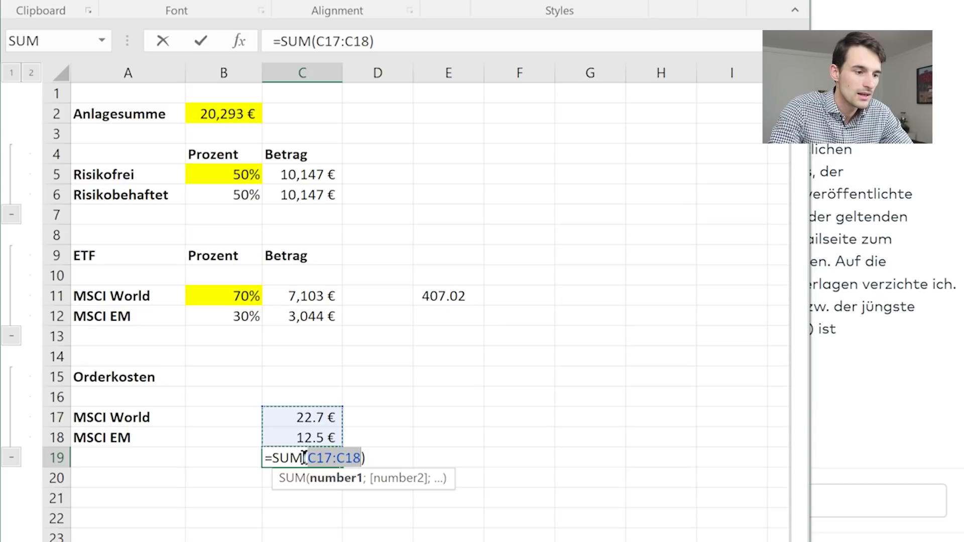
pyautogui.press('Return')
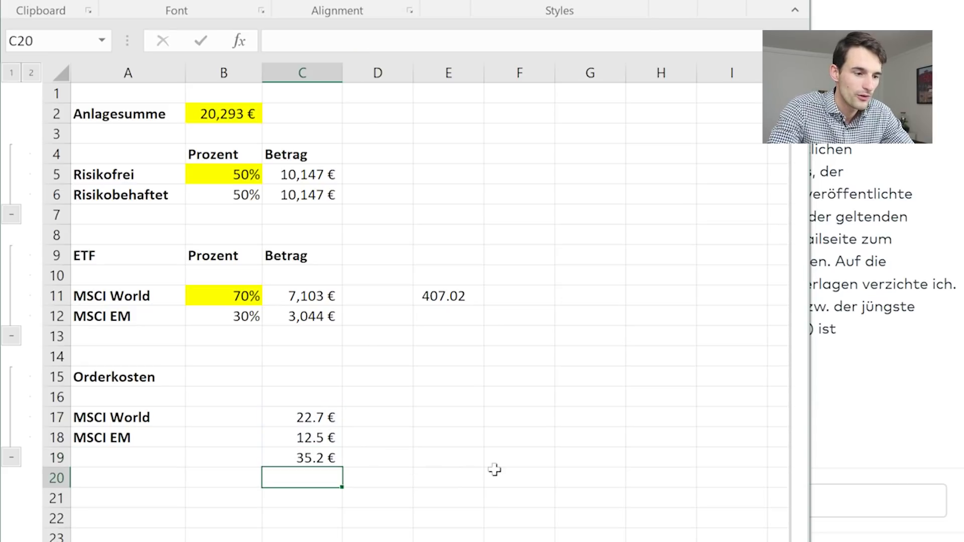
pyautogui.press('Up')
pyautogui.hotkey('ctrl', 'b')
pyautogui.click(465, 460)
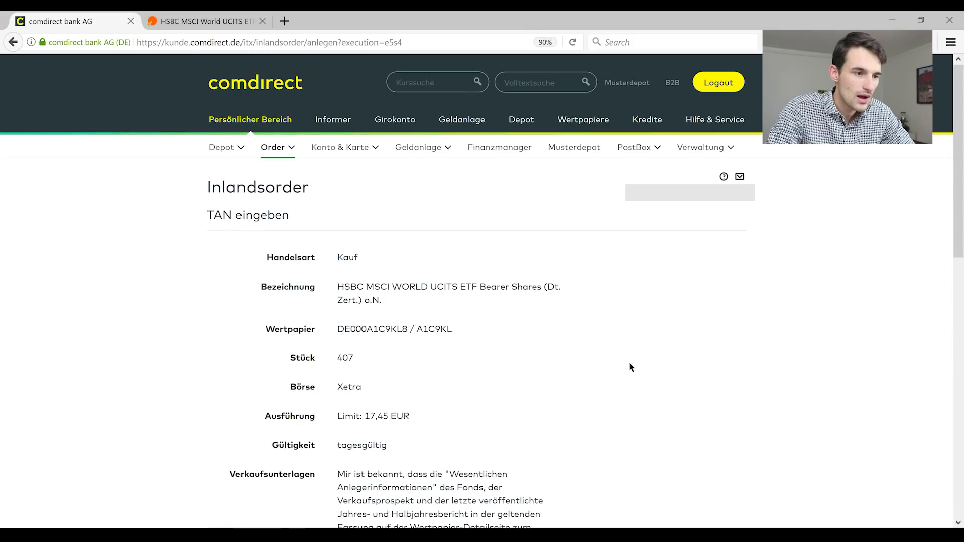
# Return to comdirect's Persönlicher Bereich overview, and on justETF search for "msci emerging markets".
pyautogui.click(250, 125)
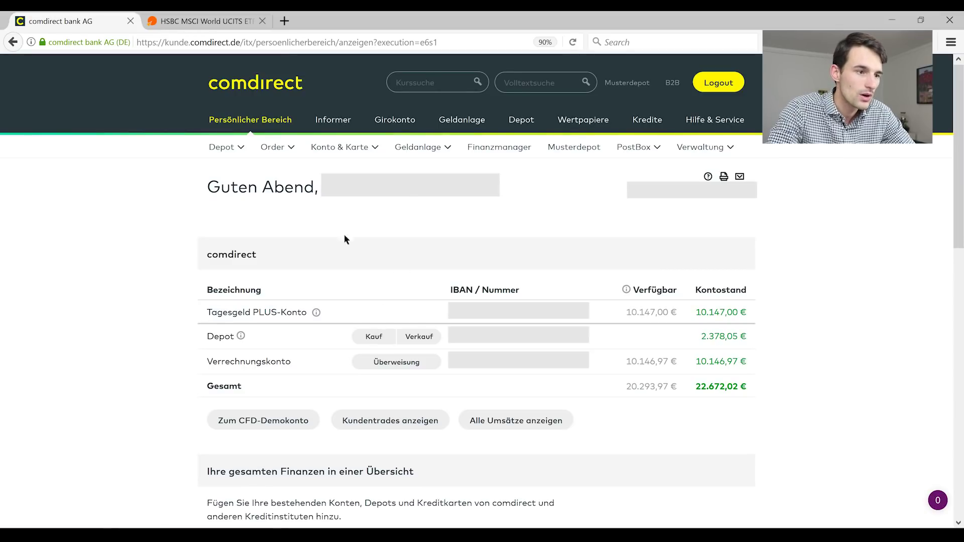
pyautogui.click(232, 20)
pyautogui.click(206, 148)
pyautogui.write('msci emer')
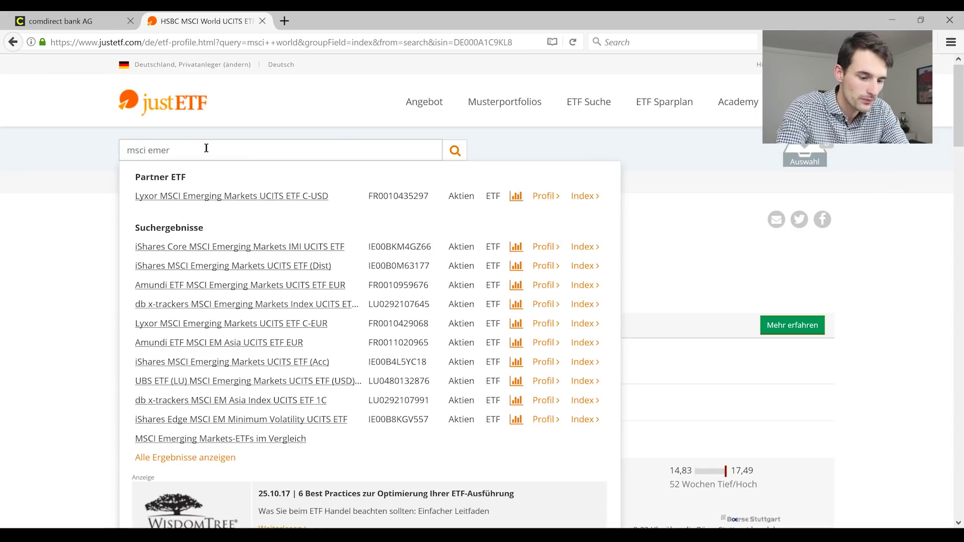
pyautogui.write('ging markets')
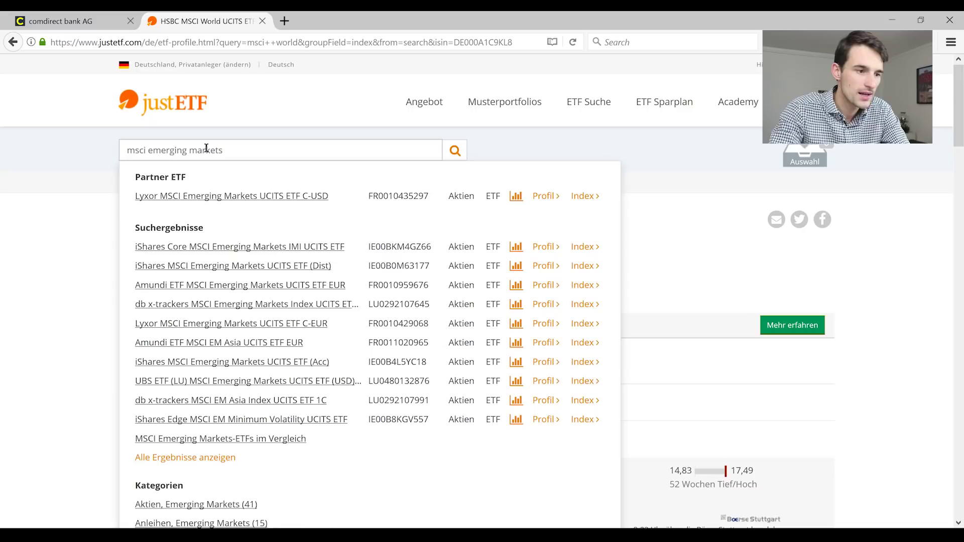
pyautogui.press('Return')
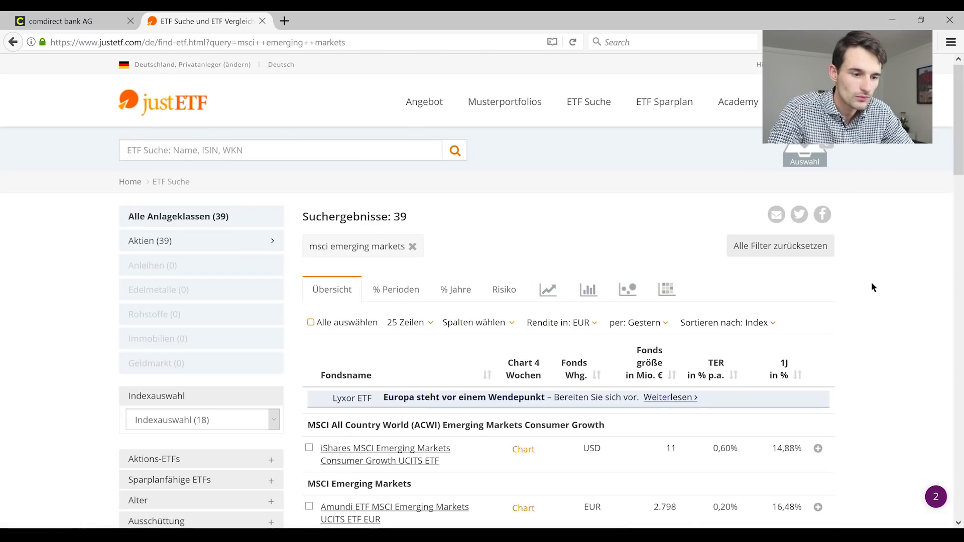
# Compare the MSCI Emerging Markets funds in the results and open the profile of the ComStage MSCI Emerging Markets TRN UCITS ETF.
pyautogui.scroll(-10, 872, 287)
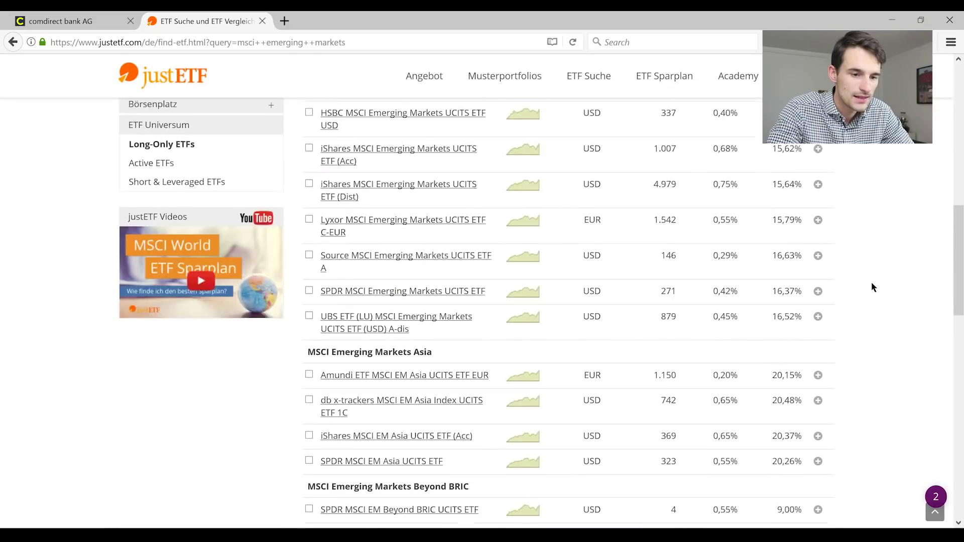
pyautogui.scroll(-4, 872, 287)
pyautogui.scroll(-2, 872, 287)
pyautogui.scroll(7, 872, 287)
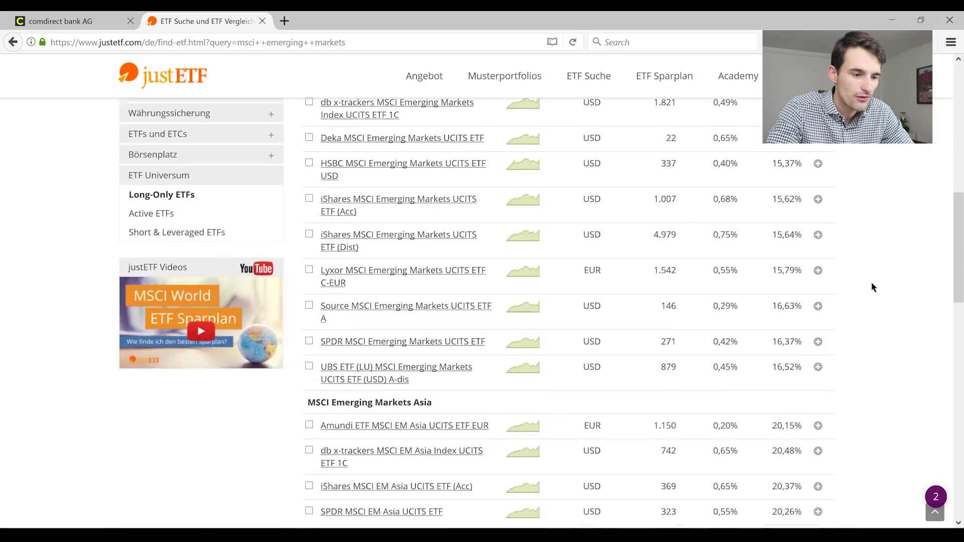
pyautogui.scroll(2, 872, 288)
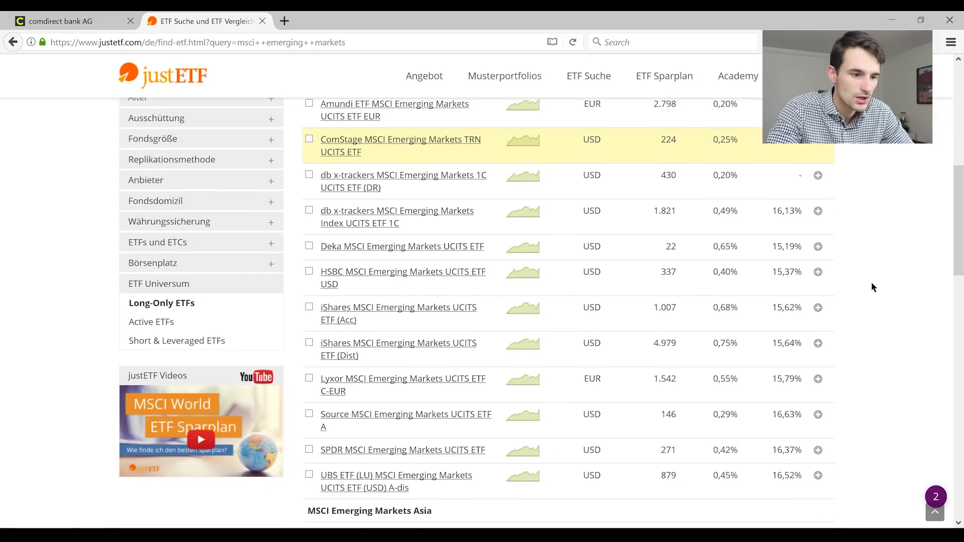
pyautogui.scroll(2, 872, 287)
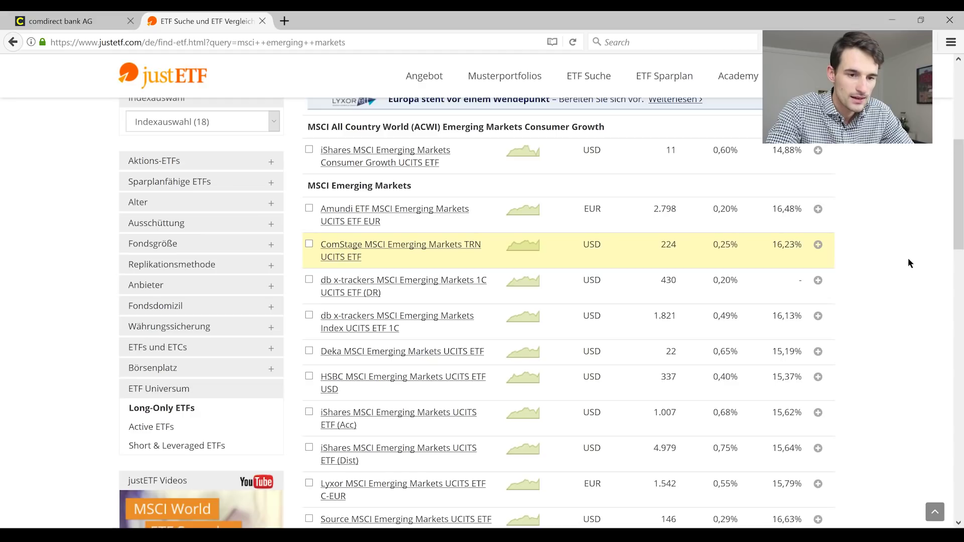
pyautogui.scroll(-1, 908, 259)
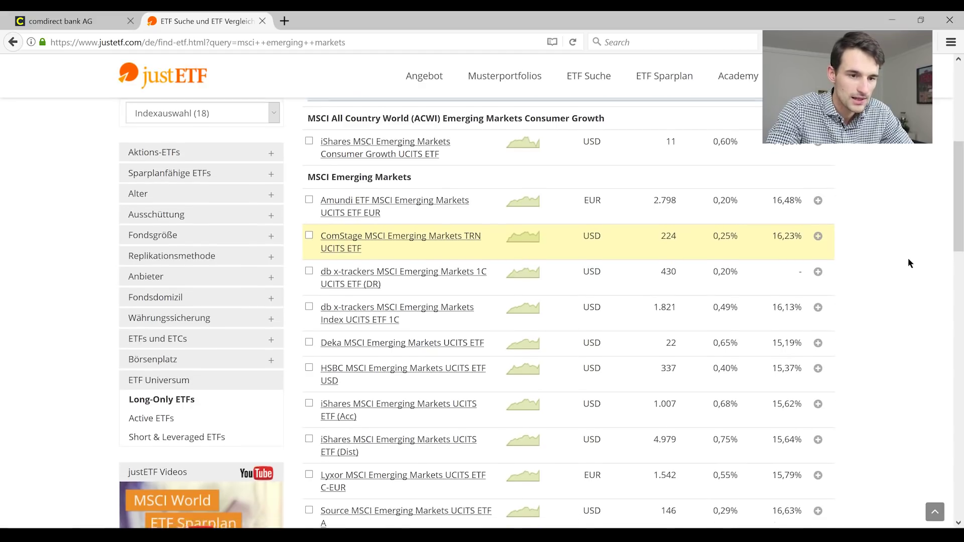
pyautogui.scroll(1, 908, 259)
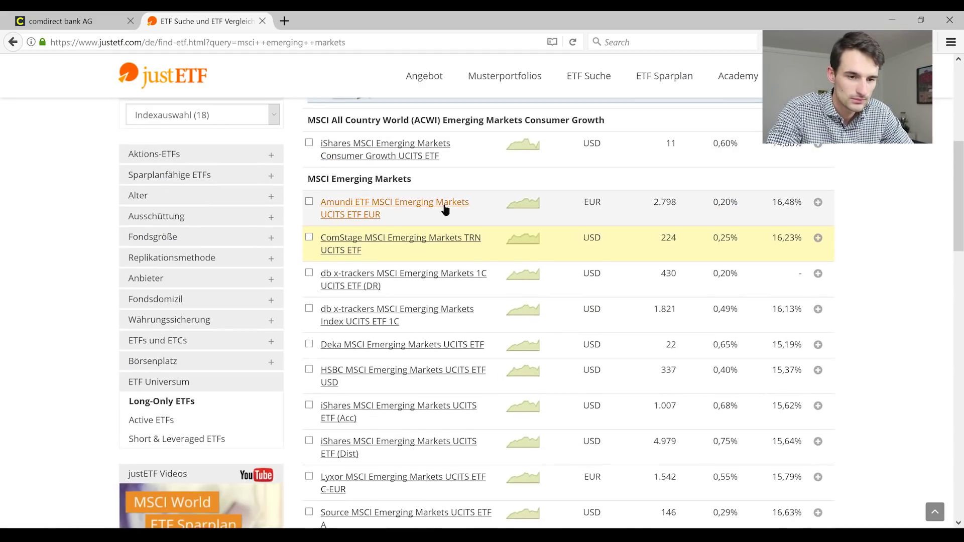
pyautogui.click(623, 251)
# Examine the ComStage ETF's current price, fund size, replication method, total expense ratio and distribution policy.
pyautogui.scroll(-2, 872, 273)
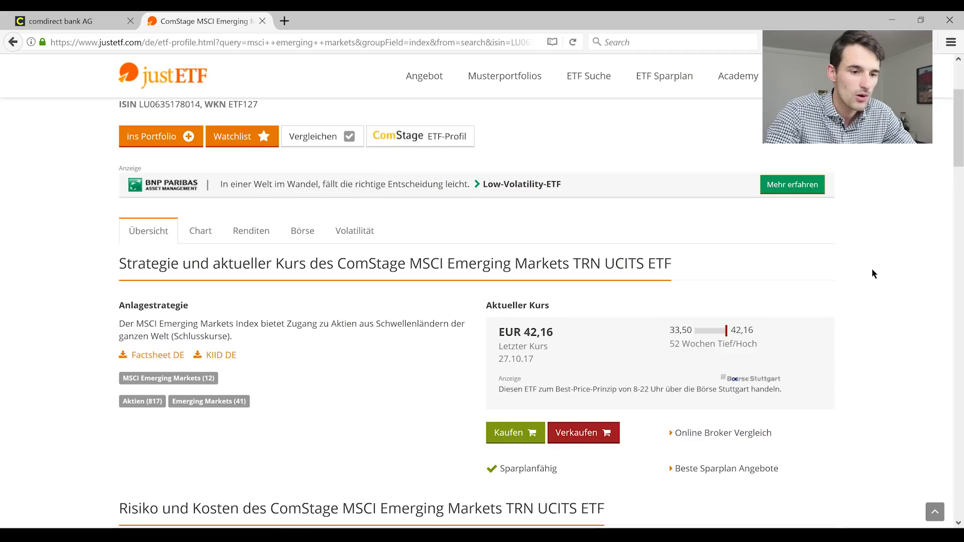
pyautogui.scroll(-1, 872, 274)
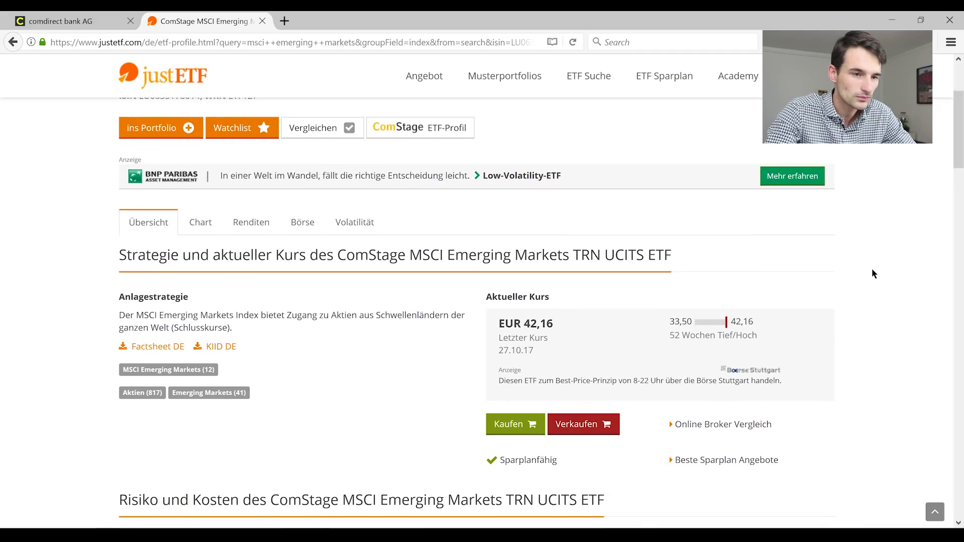
pyautogui.scroll(-7, 872, 274)
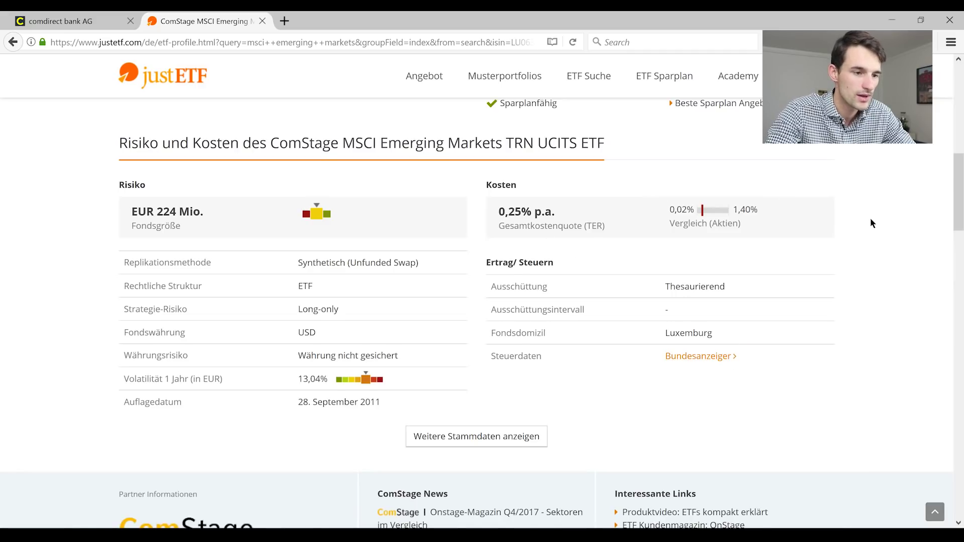
pyautogui.scroll(7, 871, 223)
pyautogui.scroll(3, 872, 224)
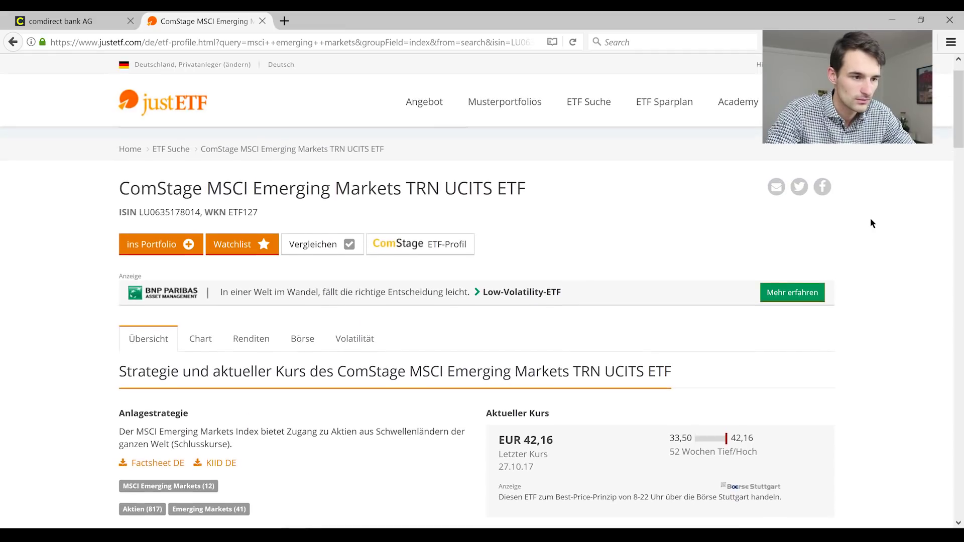
pyautogui.moveTo(200, 211); pyautogui.dragTo(140, 206)
pyautogui.hotkey('ctrl', 'c')
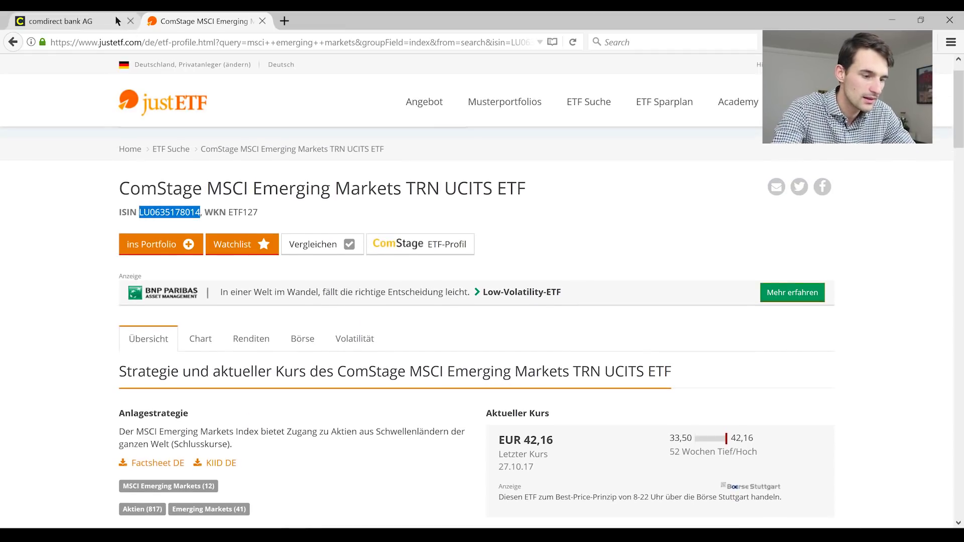
pyautogui.click(66, 21)
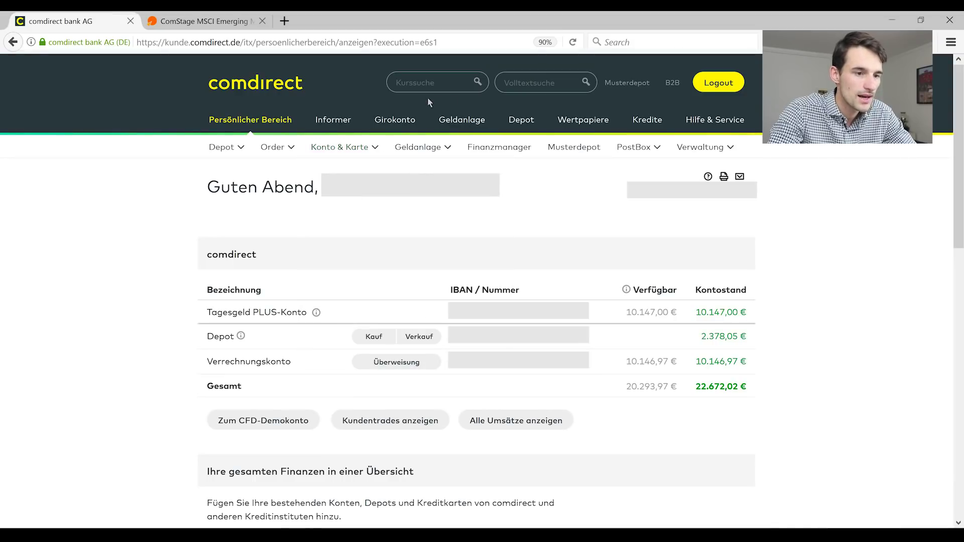
pyautogui.click(416, 81)
pyautogui.hotkey('ctrl', 'v')
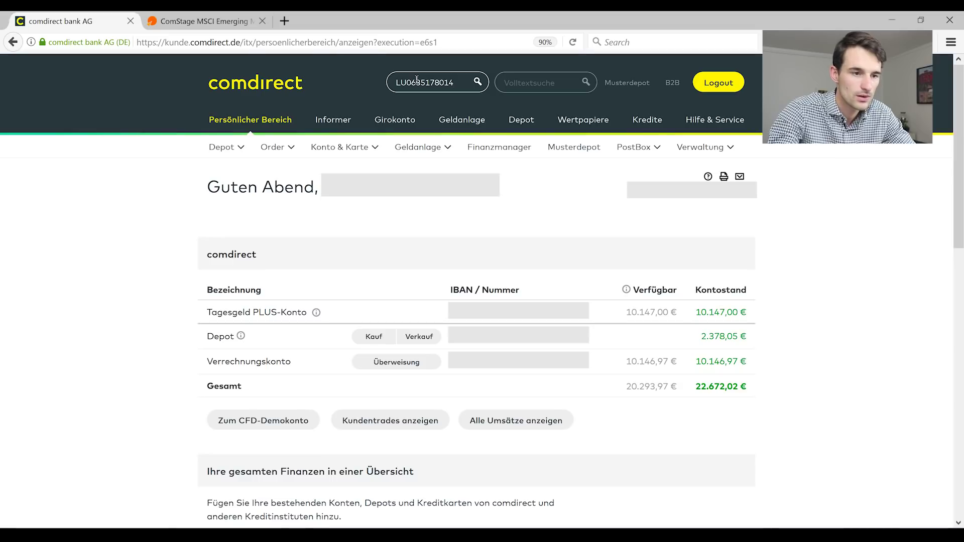
pyautogui.press('Return')
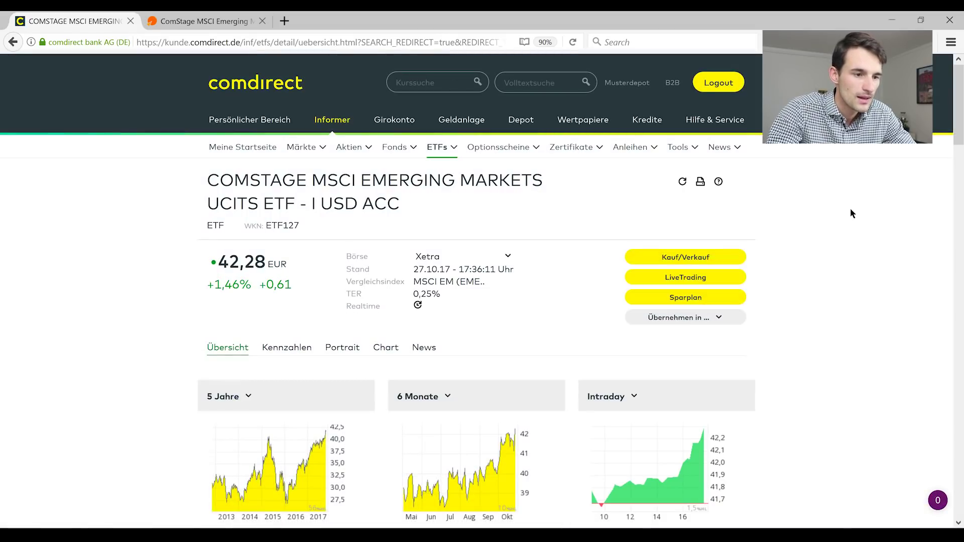
pyautogui.scroll(-2, 851, 209)
pyautogui.scroll(-15, 851, 209)
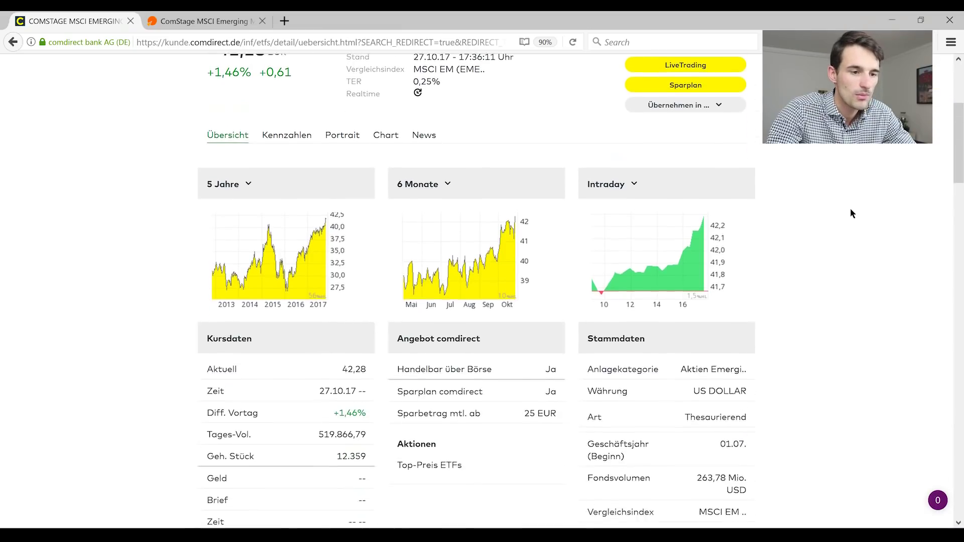
pyautogui.scroll(17, 851, 213)
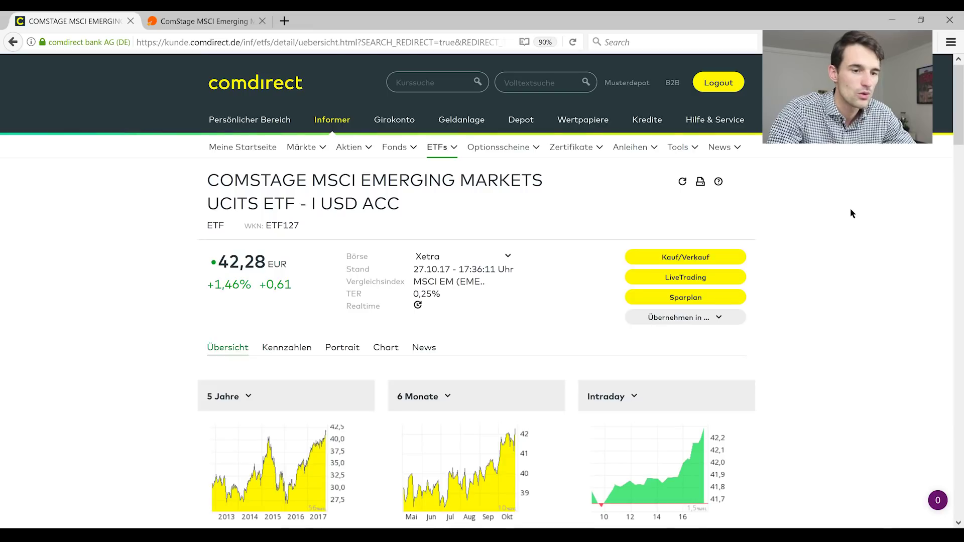
# Start a buy order for the ComStage ETF with execution on the exchange, and expand the list of trading venues.
pyautogui.click(687, 256)
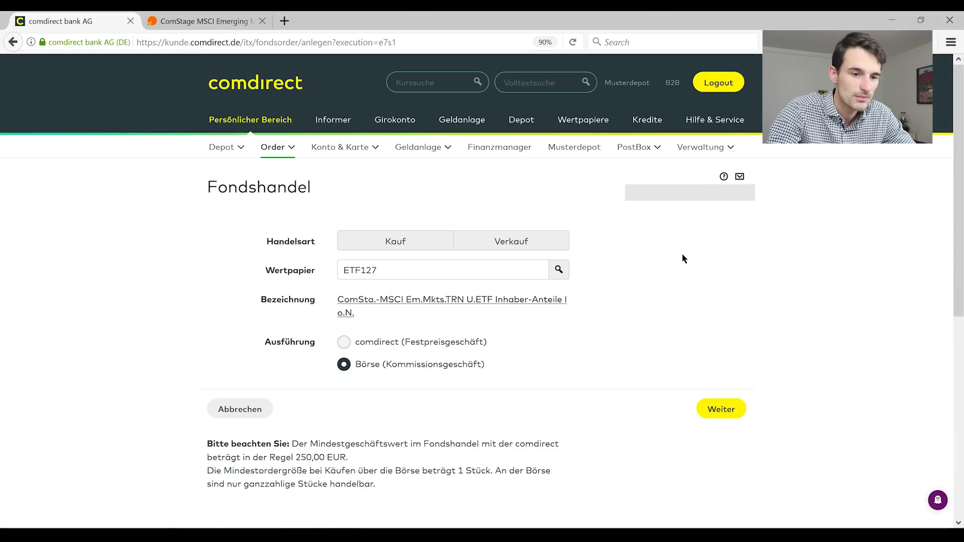
pyautogui.click(415, 240)
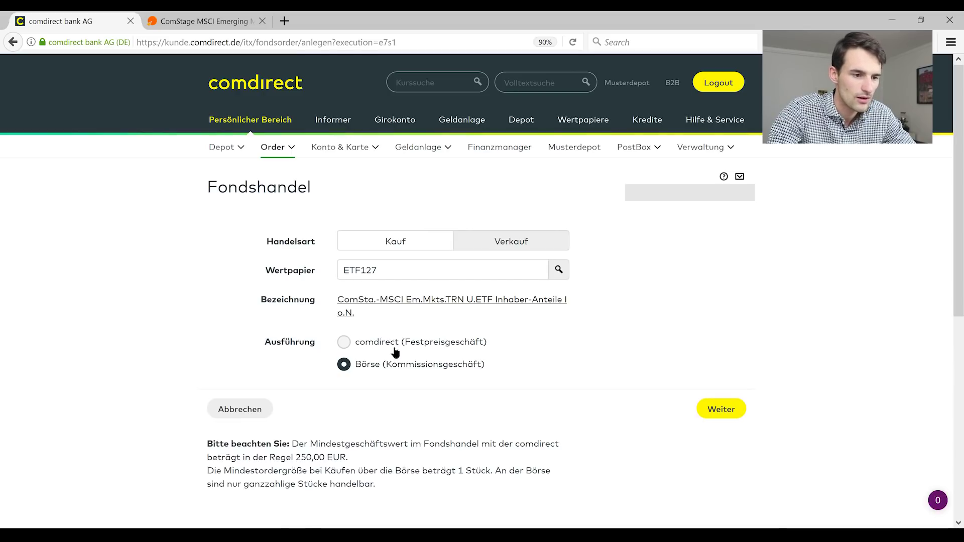
pyautogui.scroll(-2, 467, 345)
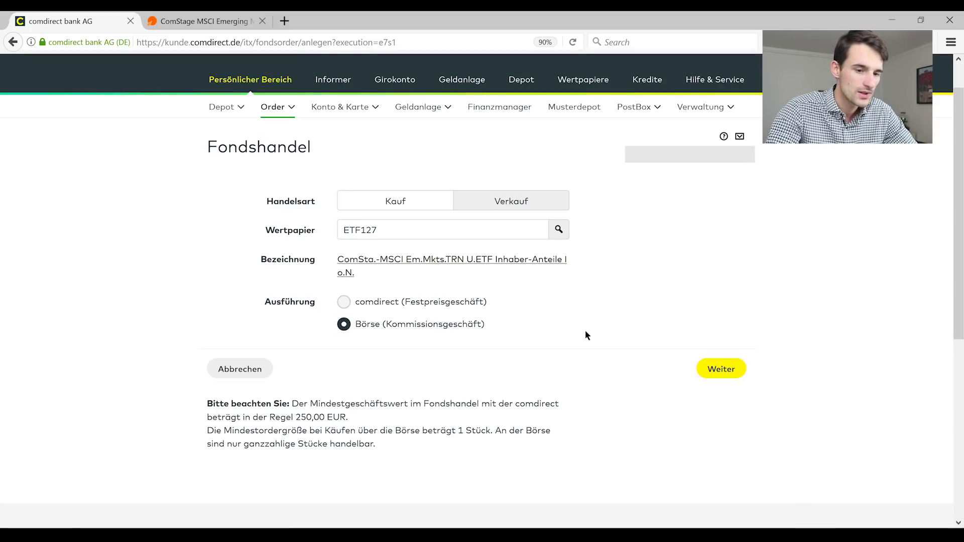
pyautogui.click(721, 376)
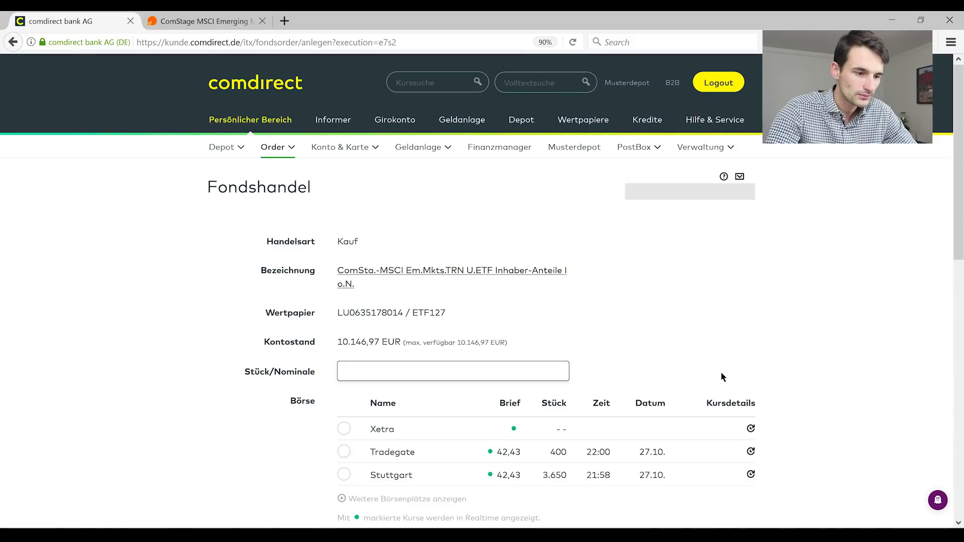
pyautogui.scroll(-3, 722, 377)
pyautogui.scroll(-1, 663, 292)
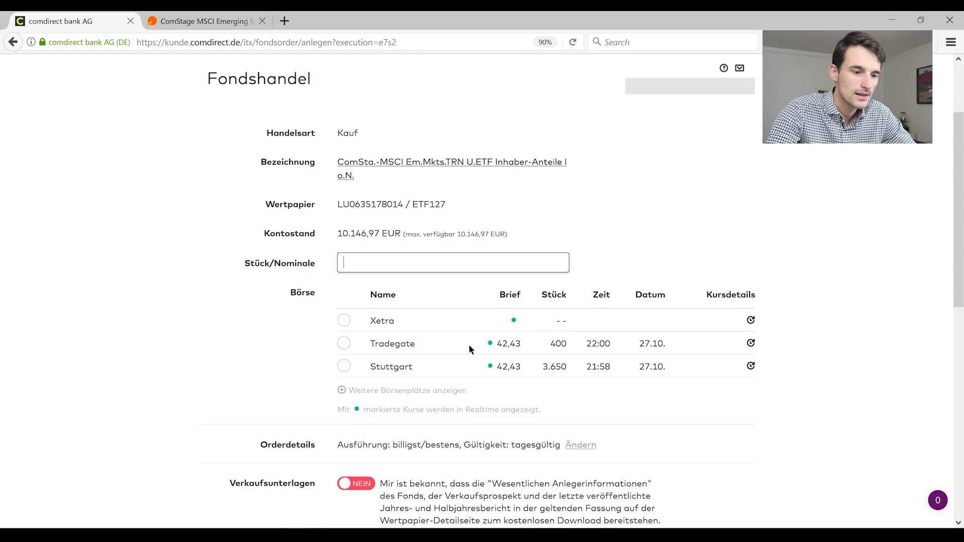
pyautogui.click(343, 392)
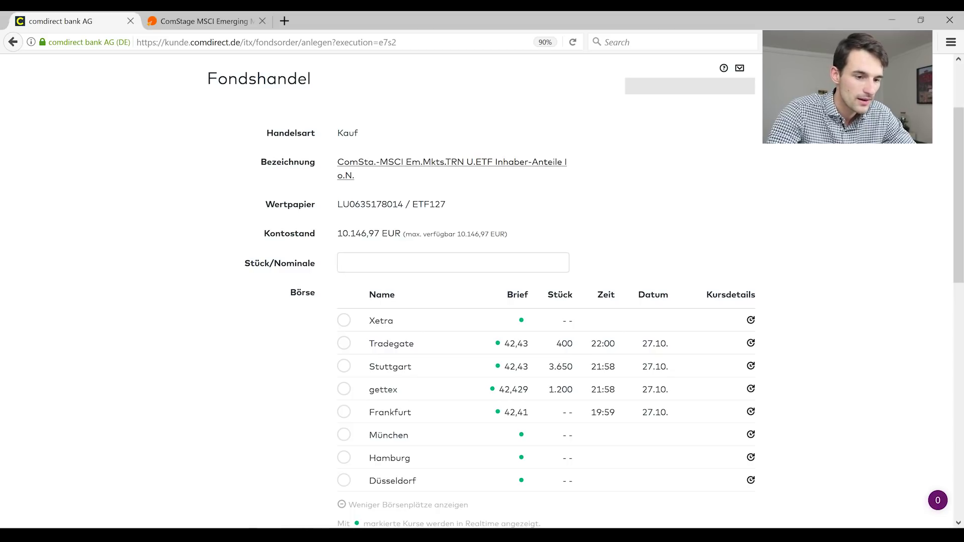
# In the Excel plan, calculate the number of MSCI EM shares in E12 with the formula =C12/42.43.
pyautogui.click(293, 535)
pyautogui.click(255, 293)
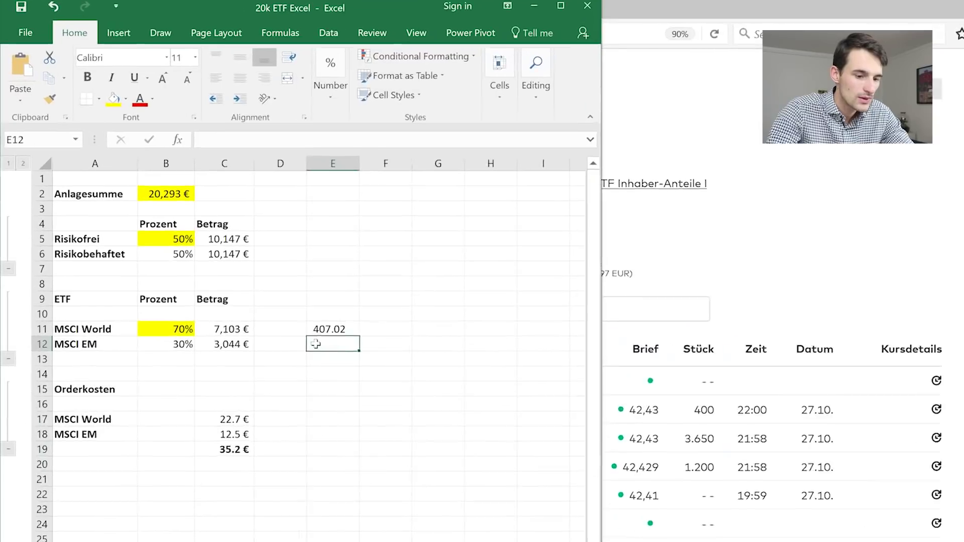
pyautogui.write('=')
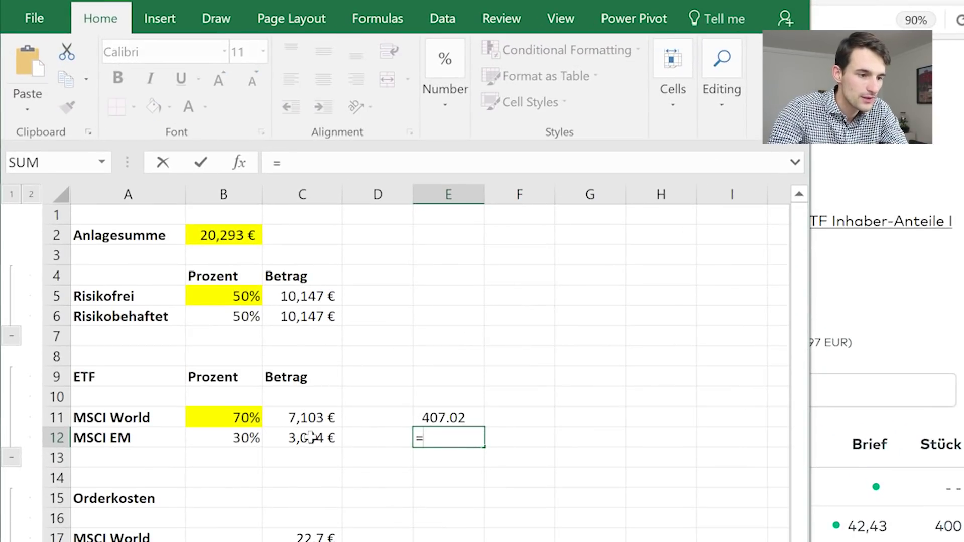
pyautogui.click(310, 438)
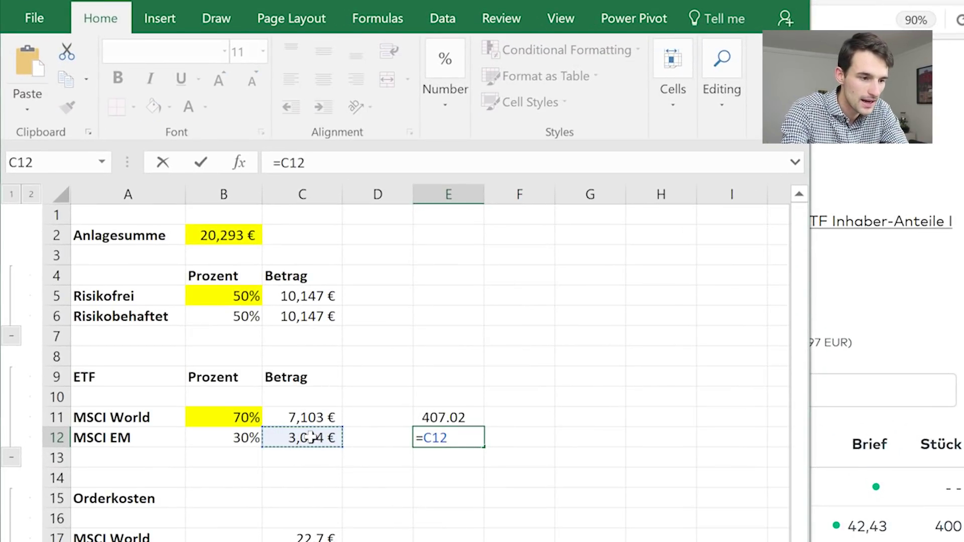
pyautogui.write('7')
pyautogui.press('BackSpace')
pyautogui.write('/')
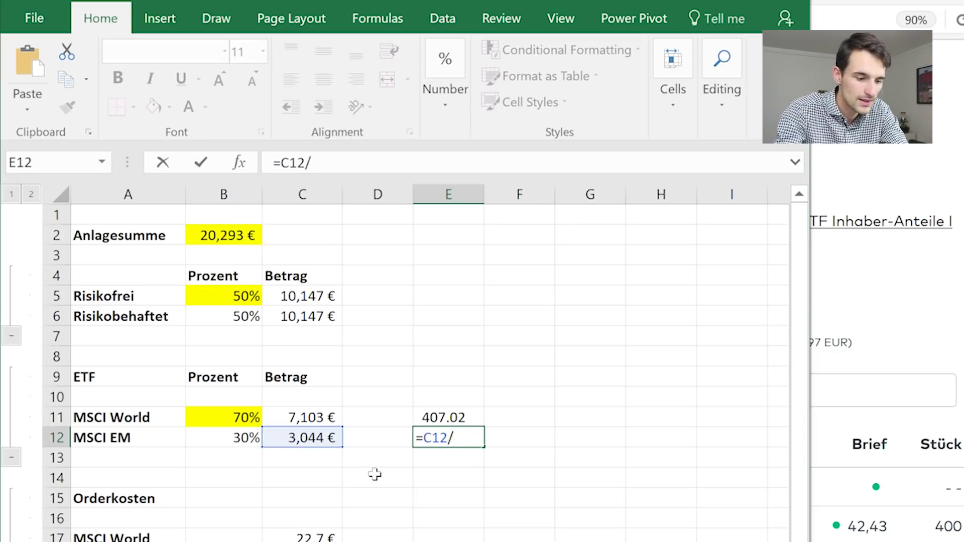
pyautogui.write('42')
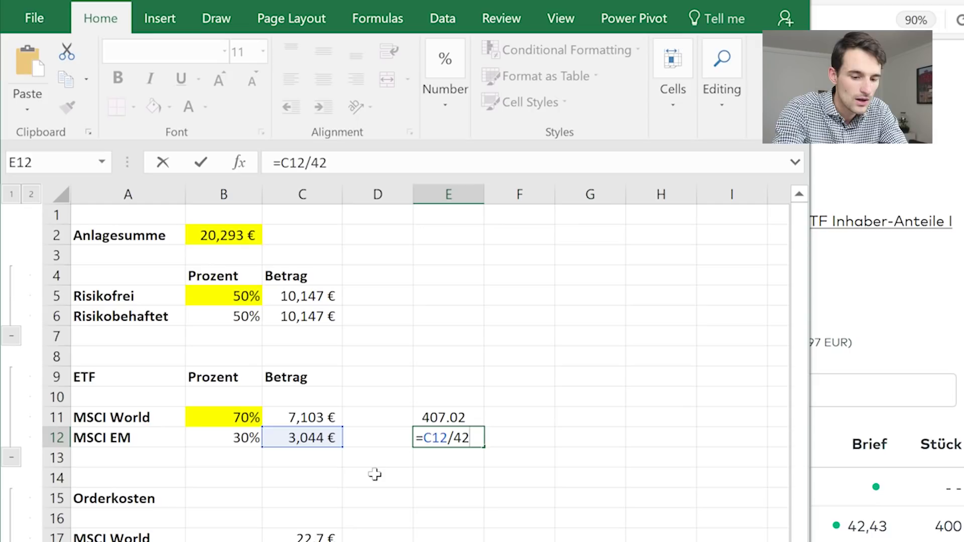
pyautogui.write('.')
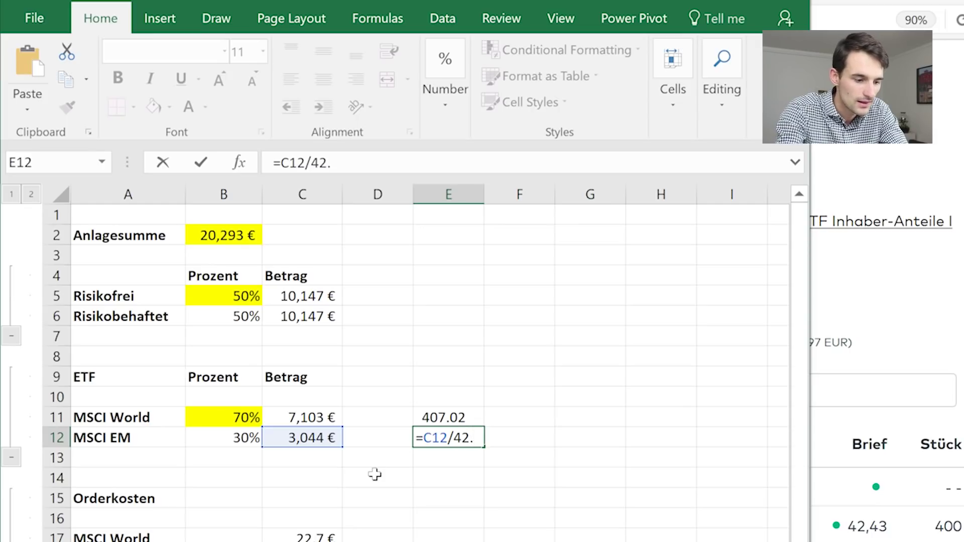
pyautogui.write('43')
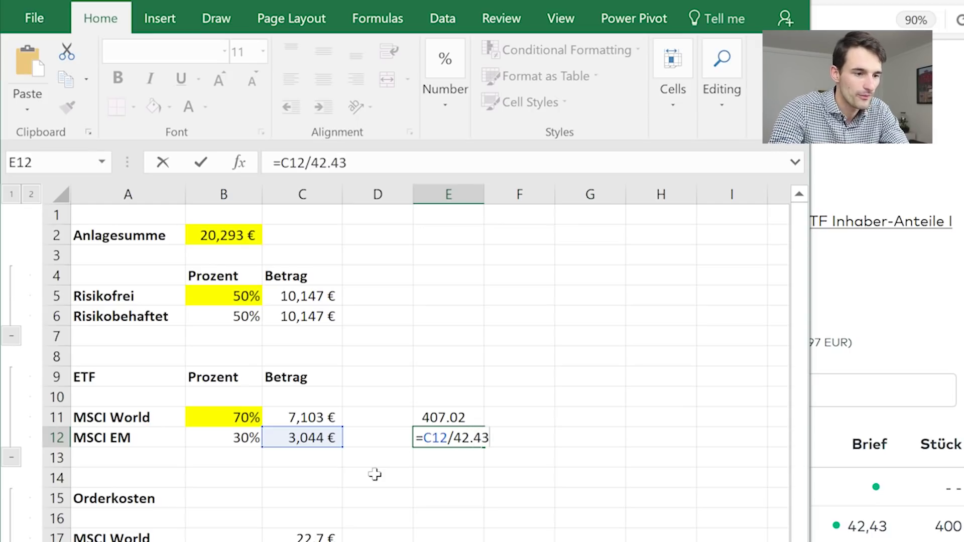
pyautogui.press('Return')
pyautogui.click(456, 435)
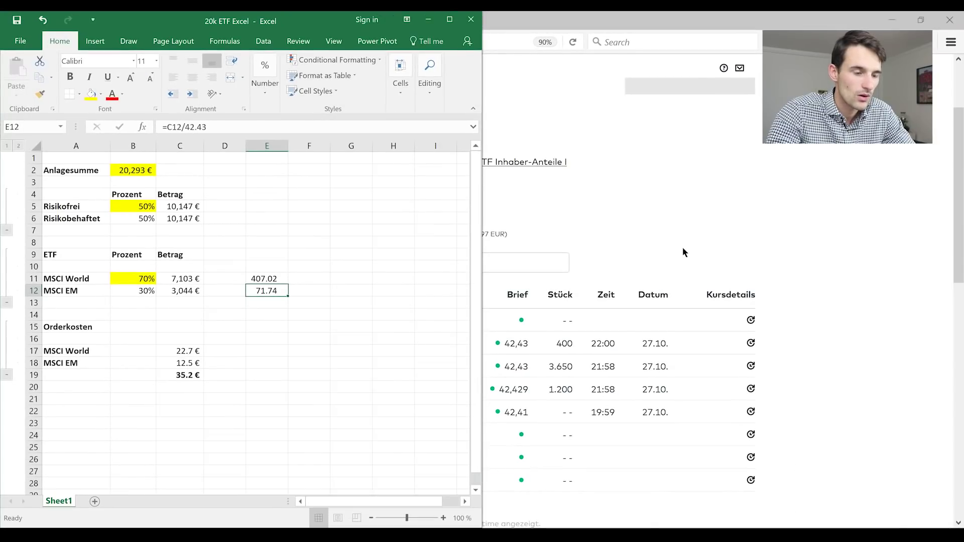
# Return to the comdirect order form, set the quantity to 71 shares and choose Xetra as the exchange.
pyautogui.click(683, 248)
pyautogui.click(519, 261)
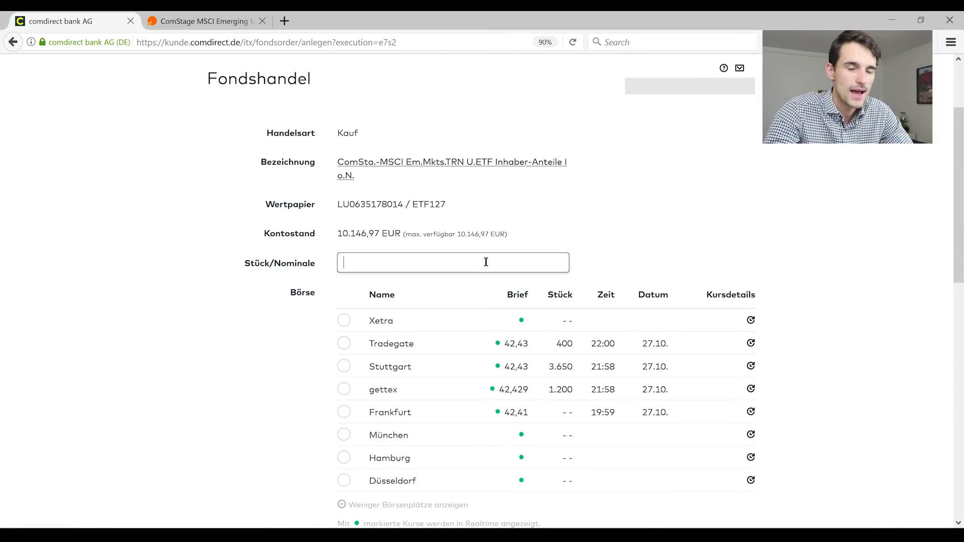
pyautogui.write('71')
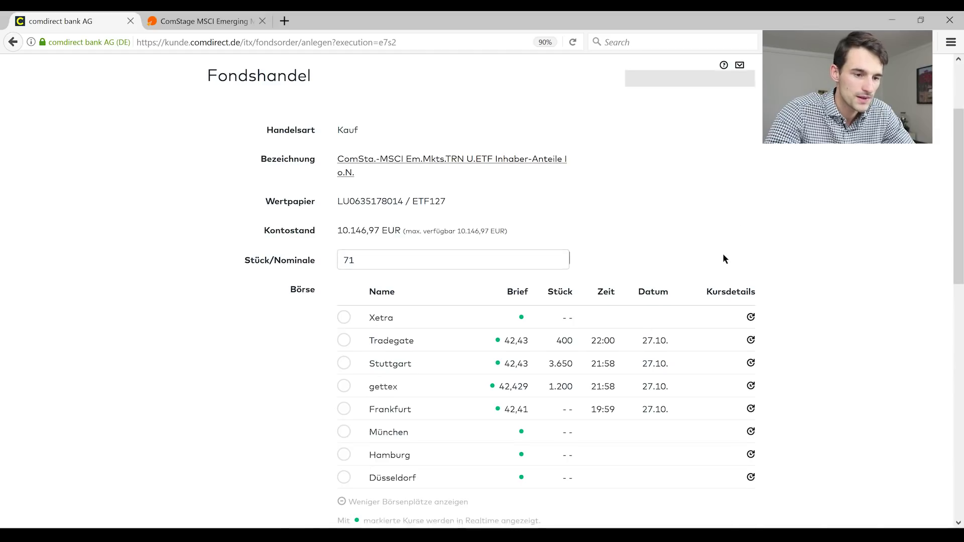
pyautogui.scroll(-1, 722, 253)
pyautogui.click(344, 268)
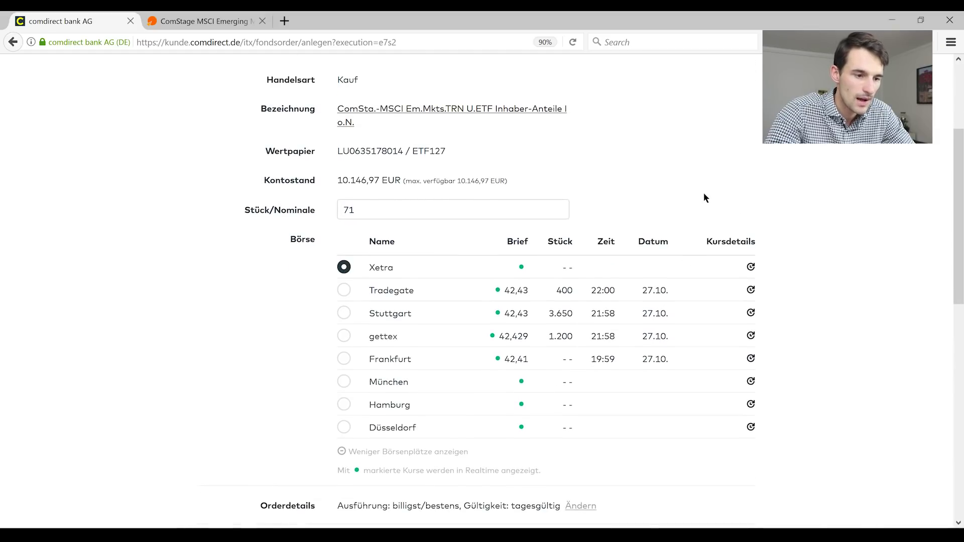
# Set the sales documents declaration to JA and change the order's execution to Limit at 42,50.
pyautogui.scroll(-4, 704, 194)
pyautogui.click(347, 323)
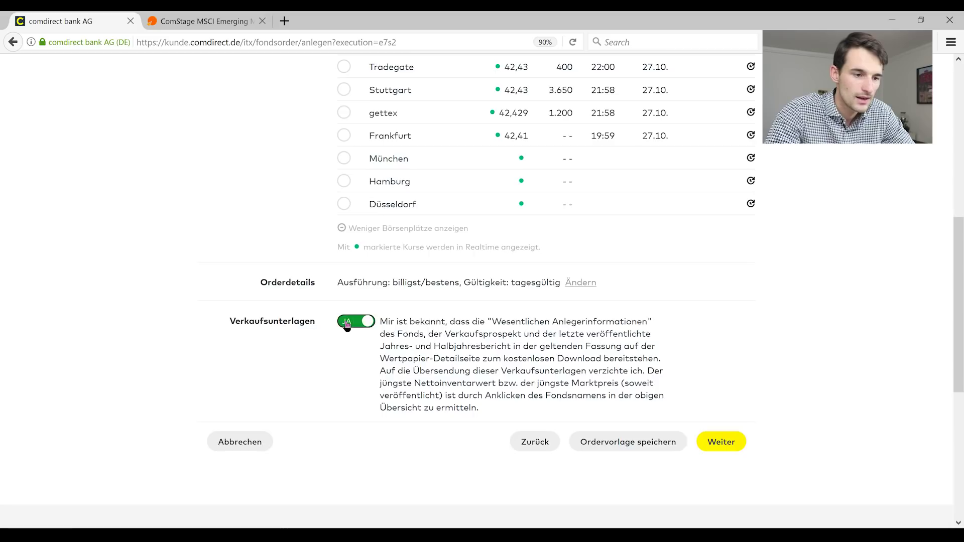
pyautogui.click(578, 282)
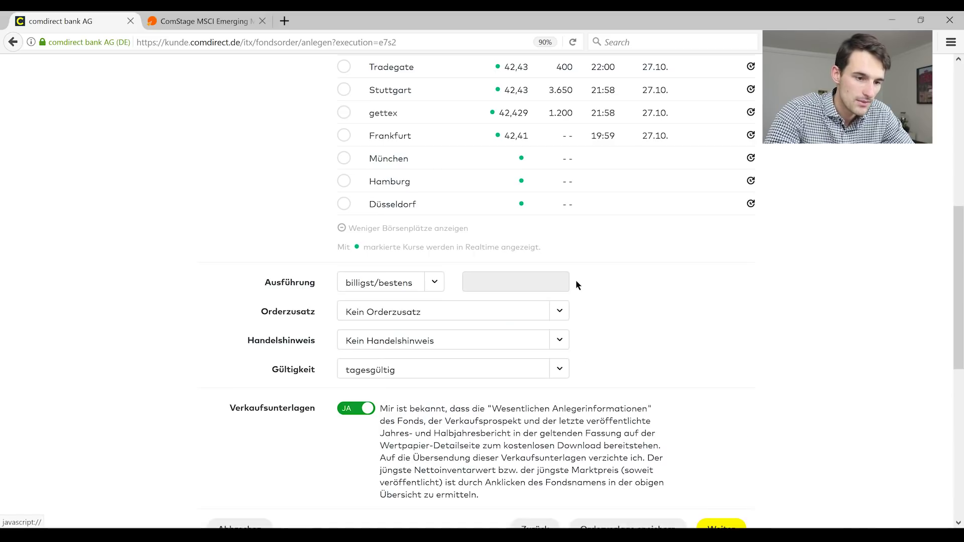
pyautogui.click(435, 283)
pyautogui.click(410, 315)
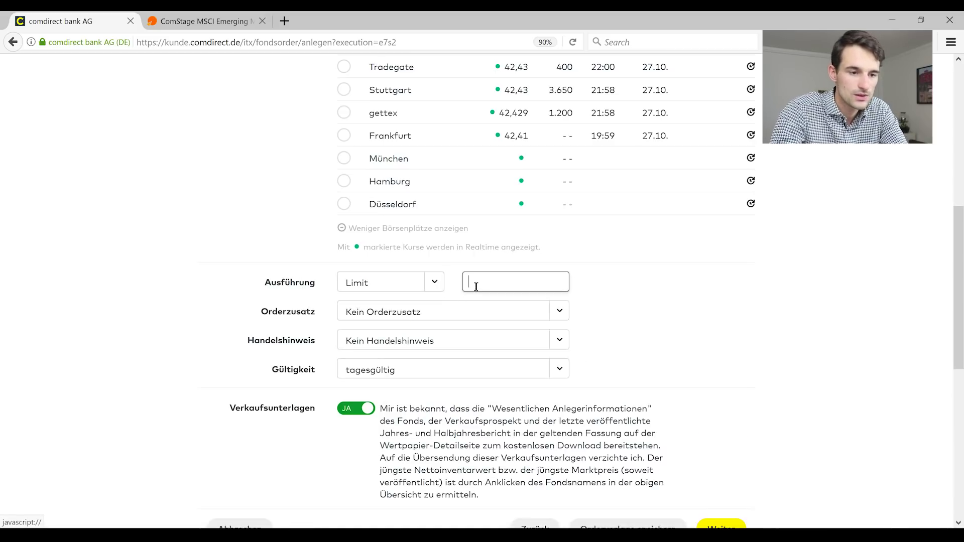
pyautogui.write('42')
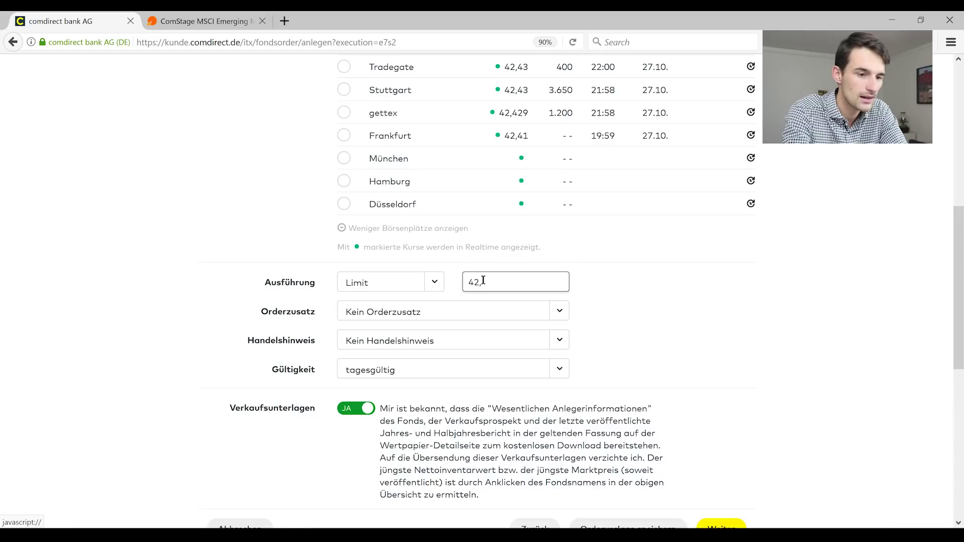
pyautogui.write(',50')
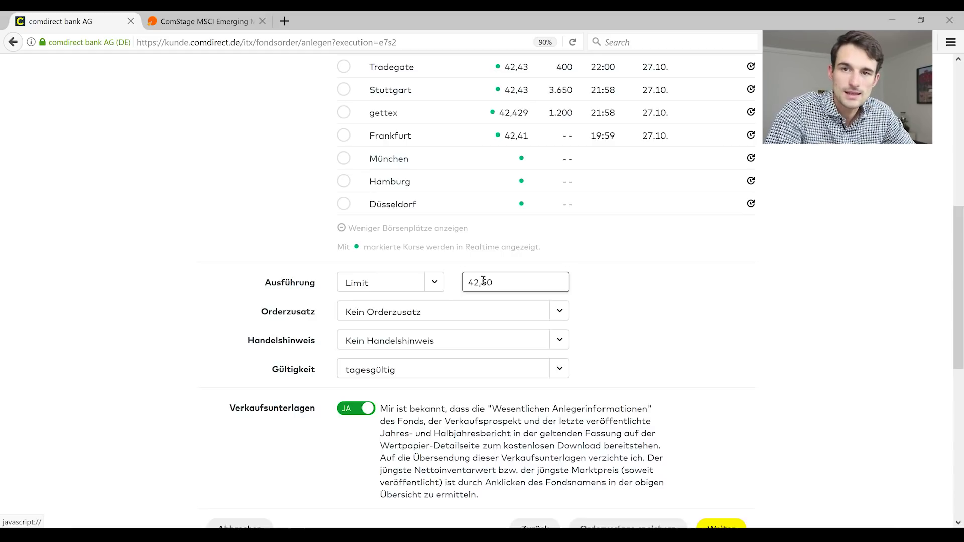
pyautogui.click(697, 286)
# Continue to the TAN release page and review the order summary with its provisional total amount.
pyautogui.scroll(-3, 697, 286)
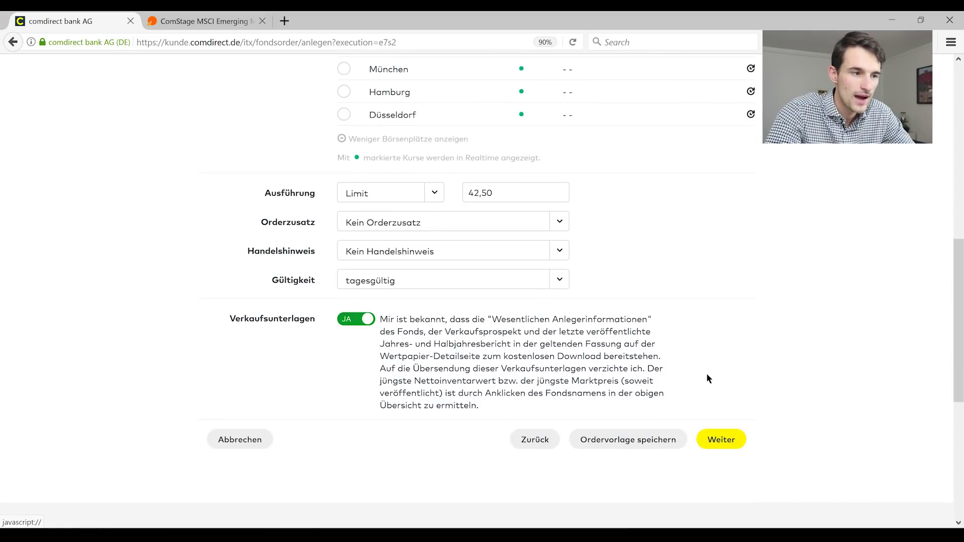
pyautogui.click(733, 440)
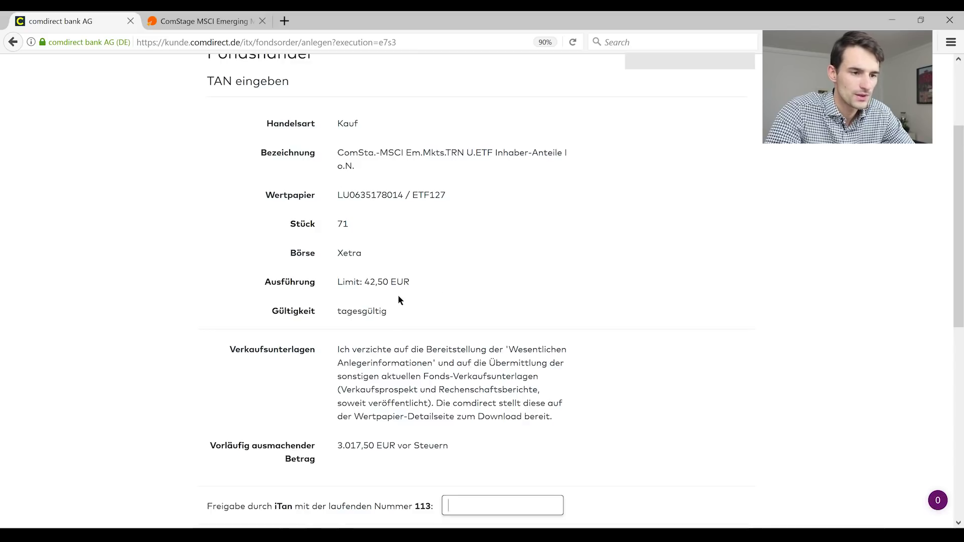
pyautogui.scroll(-3, 548, 299)
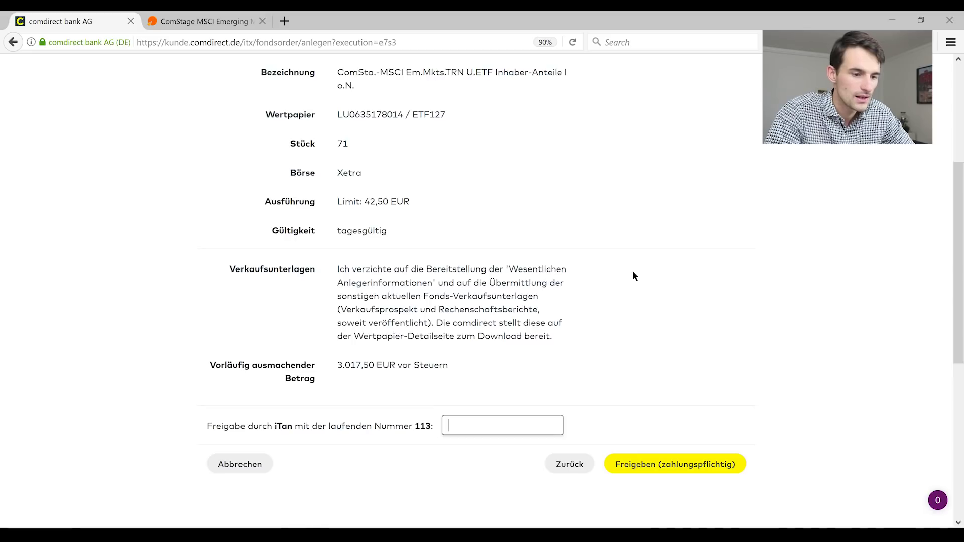
pyautogui.scroll(-2, 633, 274)
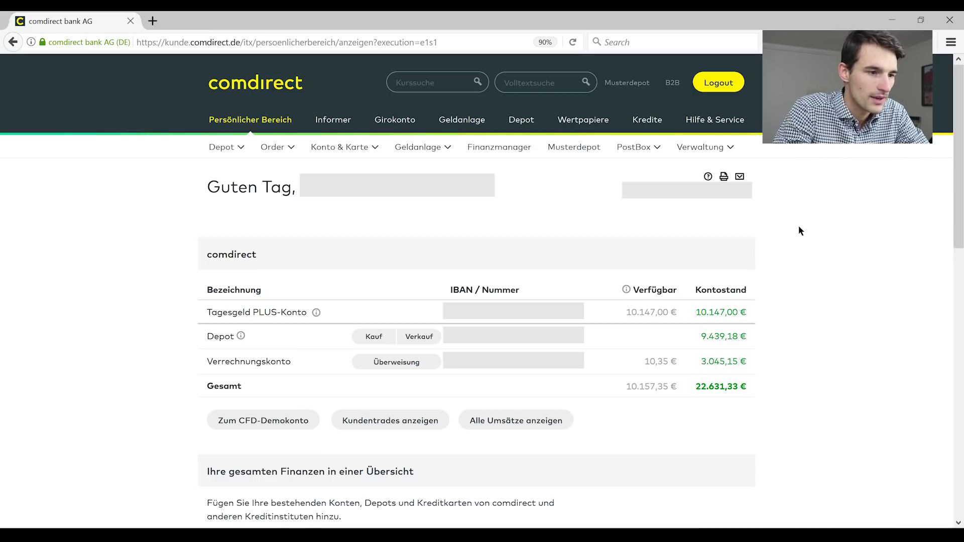
# Open the Orderbuch and check the execution status and prices of the two ETF purchases.
pyautogui.moveTo(286, 151)
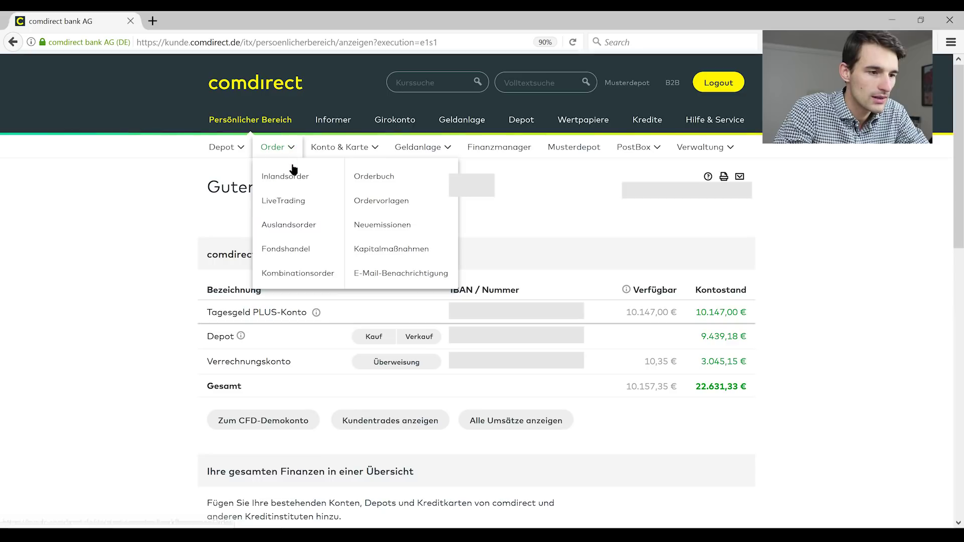
pyautogui.click(369, 180)
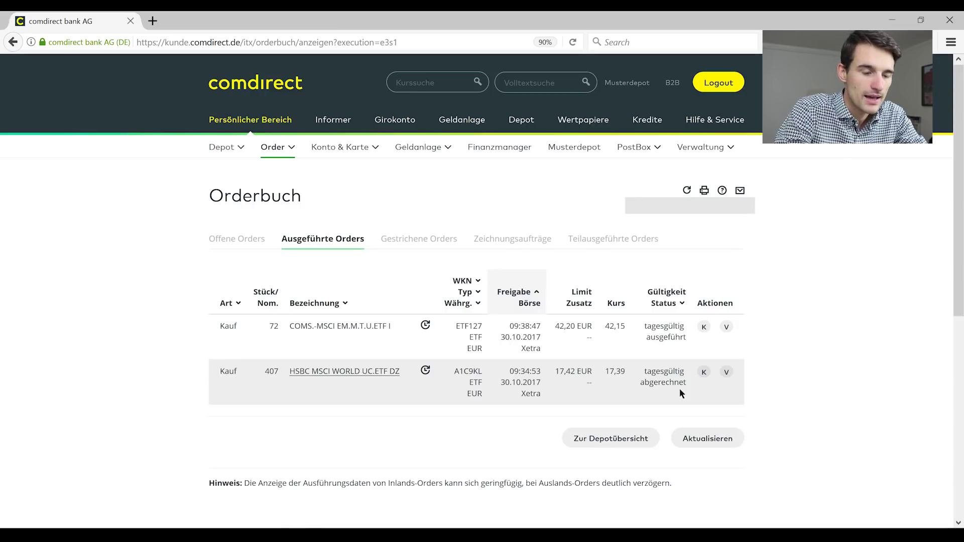
# Open the Wertpapierabrechnung for the HSBC MSCI World purchase from the PostBox inbox and review its price, fees and total.
pyautogui.moveTo(647, 150)
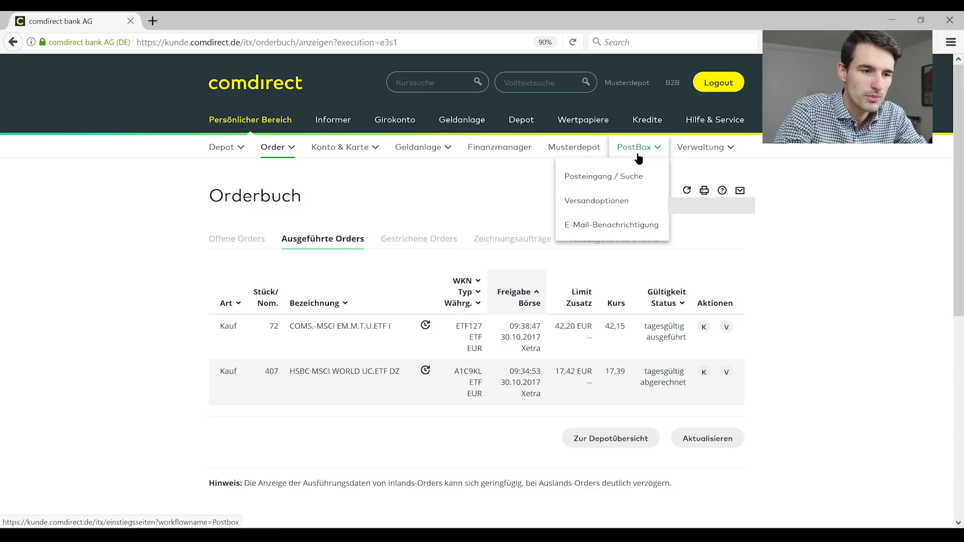
pyautogui.click(605, 177)
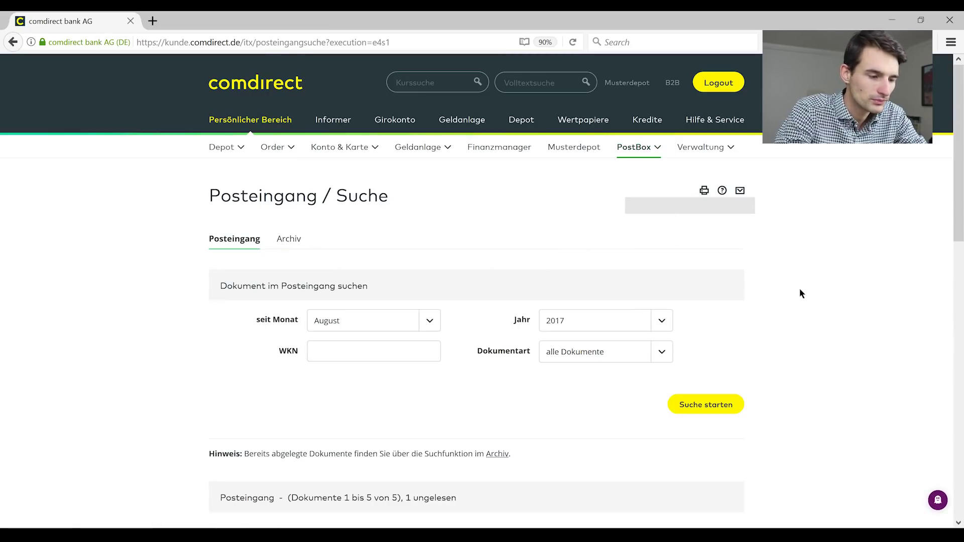
pyautogui.scroll(-3, 799, 294)
pyautogui.scroll(-1, 801, 294)
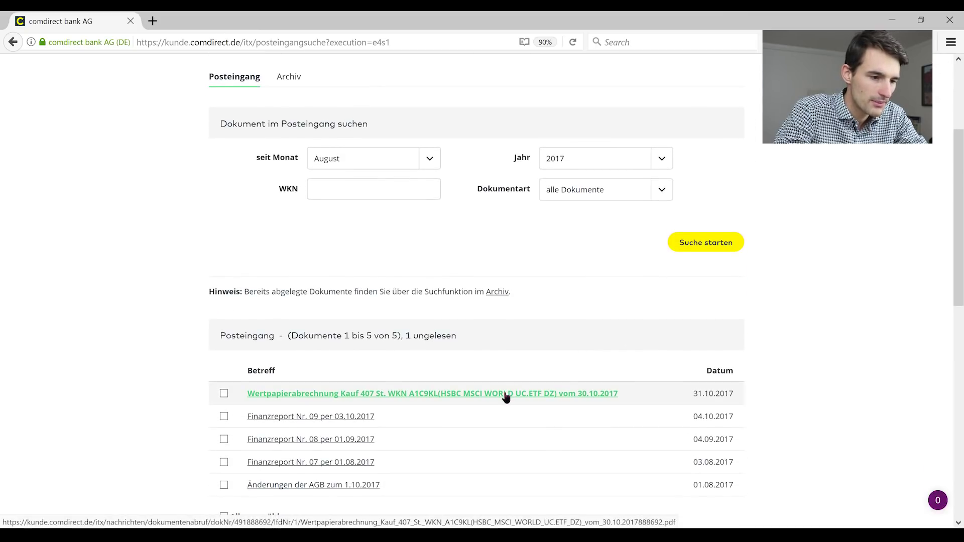
pyautogui.click(400, 400)
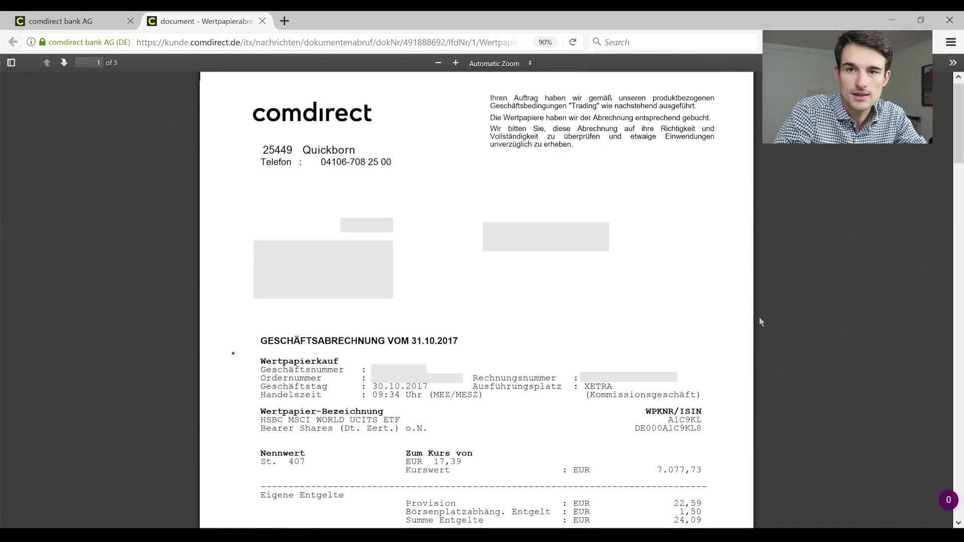
pyautogui.scroll(-5, 760, 319)
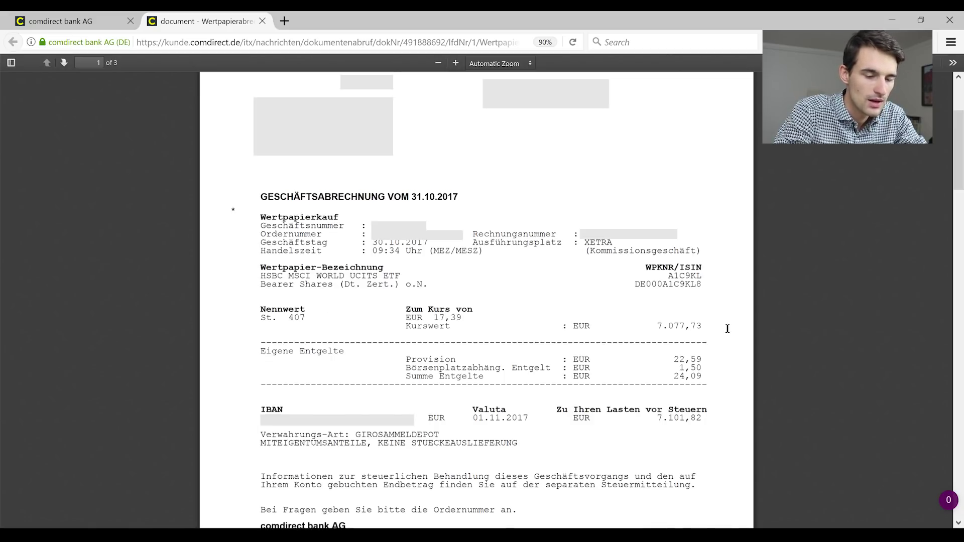
pyautogui.scroll(-1, 727, 329)
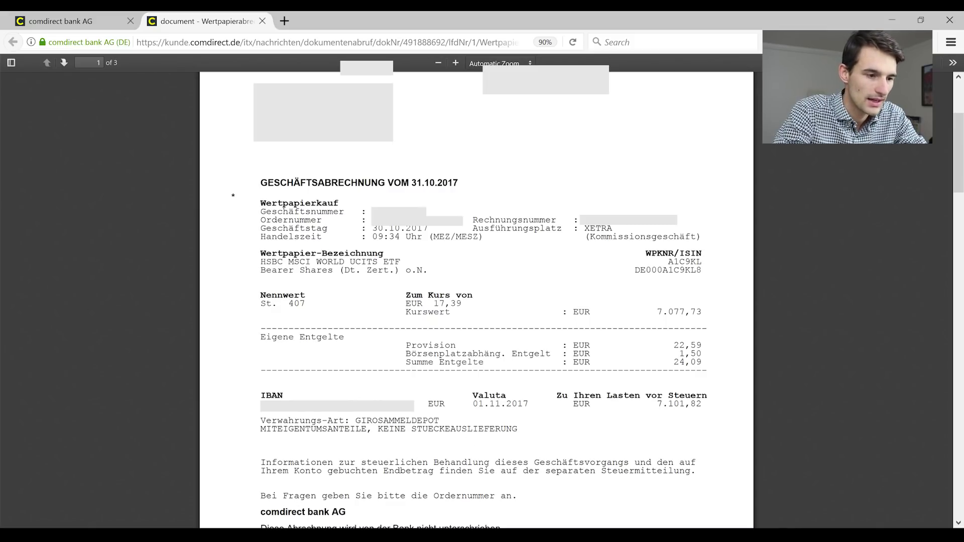
# Switch to the Excel plan and compare the MSCI World order cost calculation with the fees in the settlement document.
pyautogui.click(291, 536)
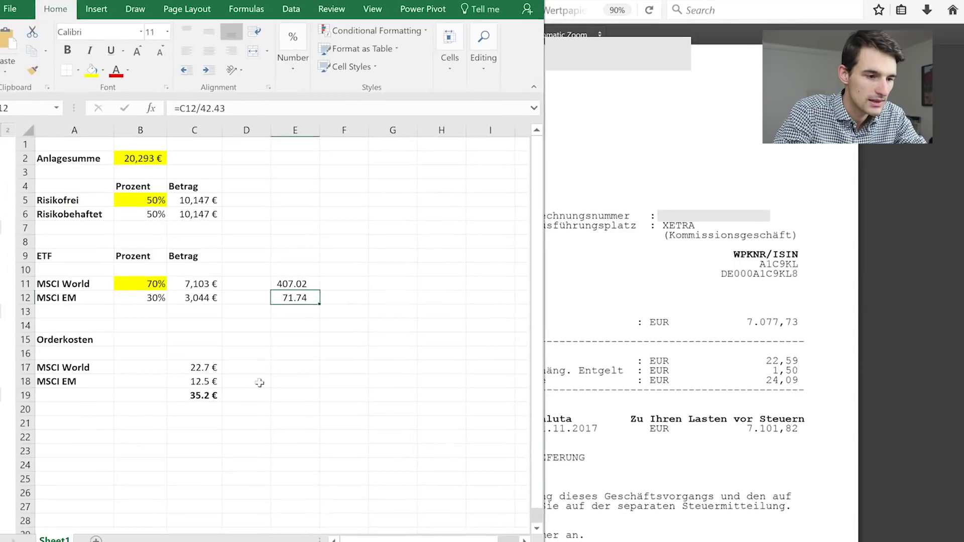
pyautogui.click(185, 351)
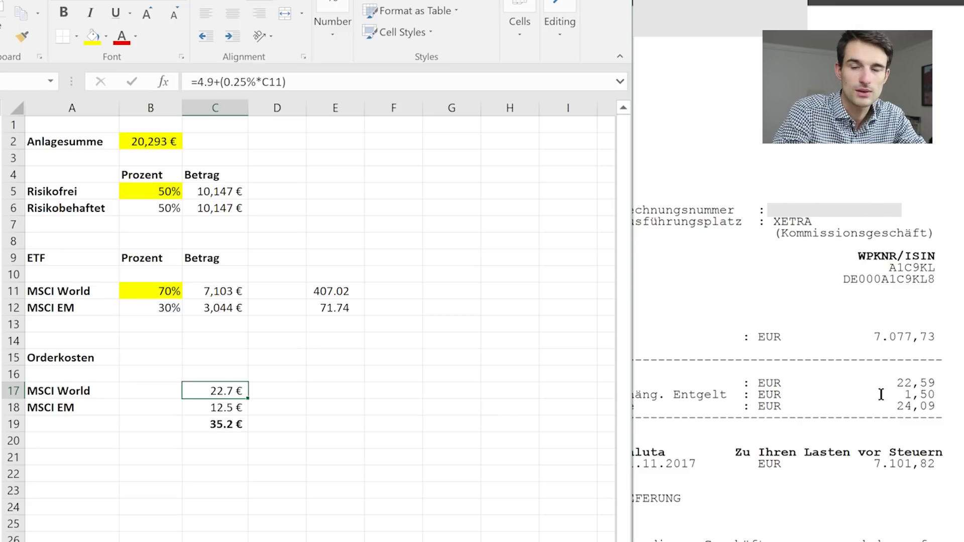
pyautogui.press('super+Up')
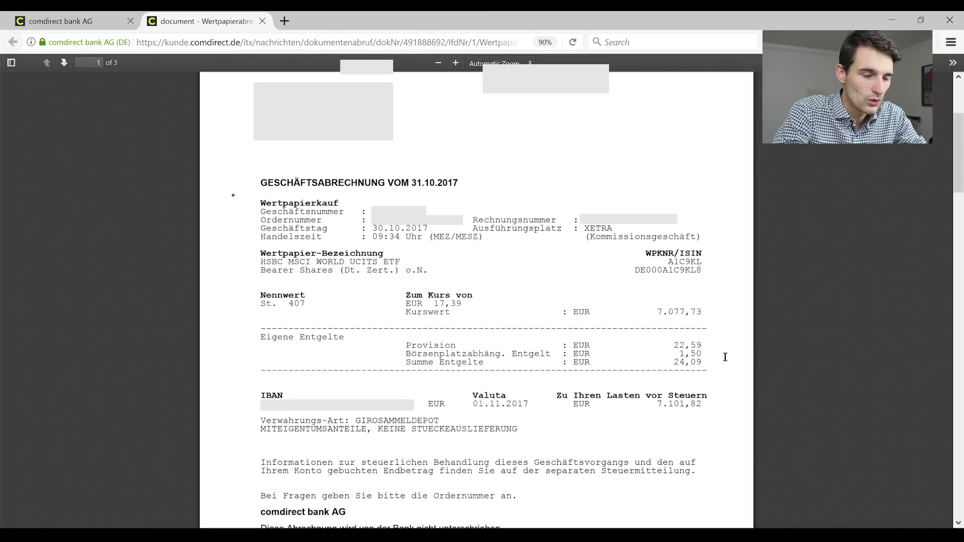
pyautogui.scroll(-3, 725, 357)
pyautogui.scroll(2, 725, 357)
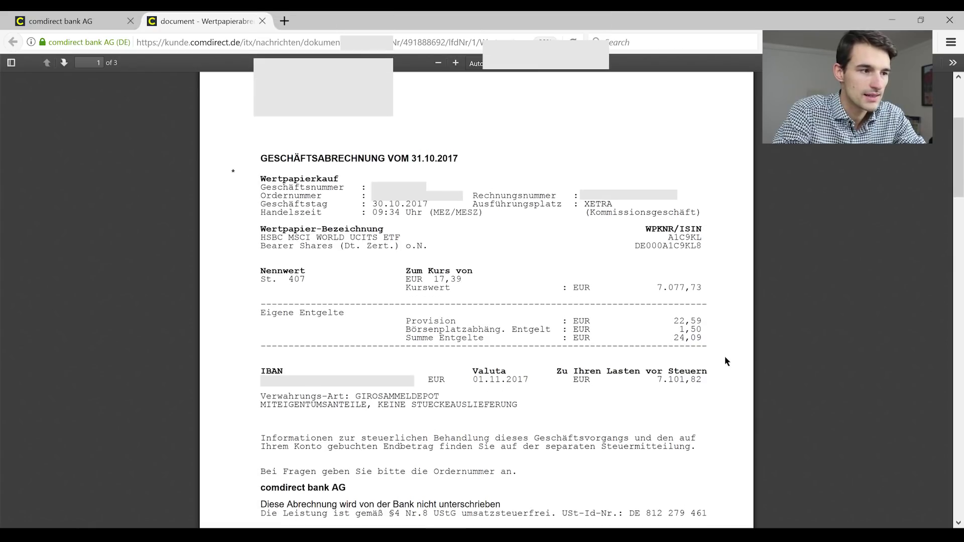
# Return to the comdirect site, open the Depotübersicht and examine the value and performance of the two purchased ETFs.
pyautogui.click(60, 21)
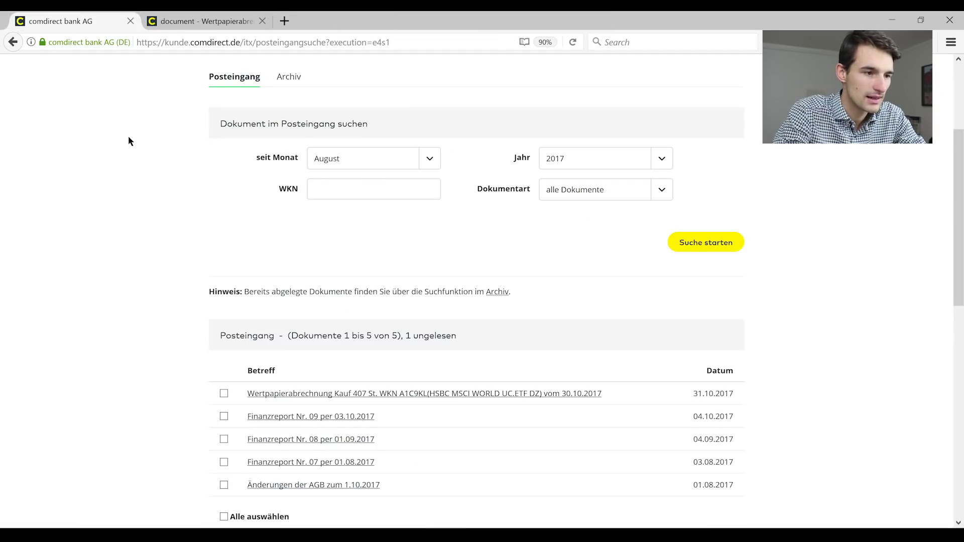
pyautogui.scroll(3, 128, 136)
pyautogui.moveTo(223, 148)
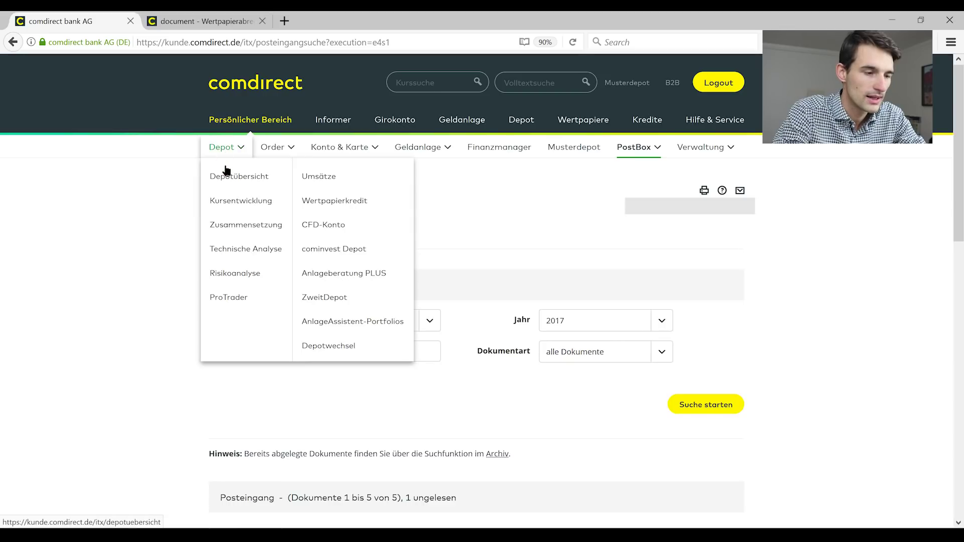
pyautogui.click(227, 178)
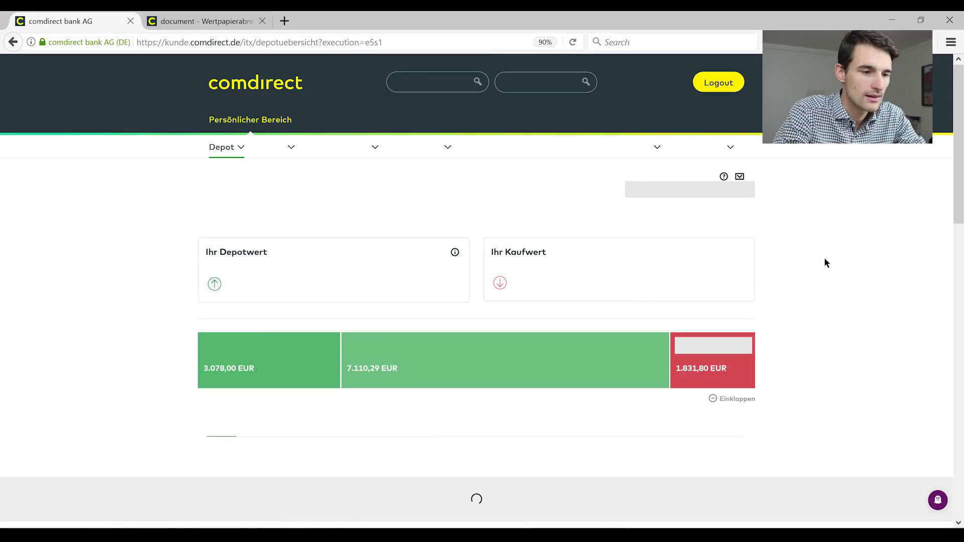
pyautogui.scroll(-1, 825, 259)
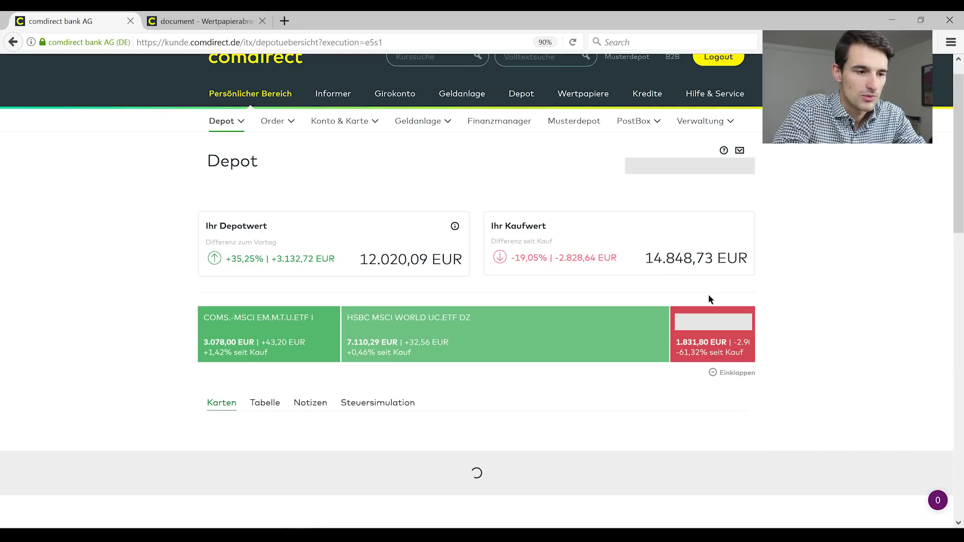
pyautogui.moveTo(372, 329)
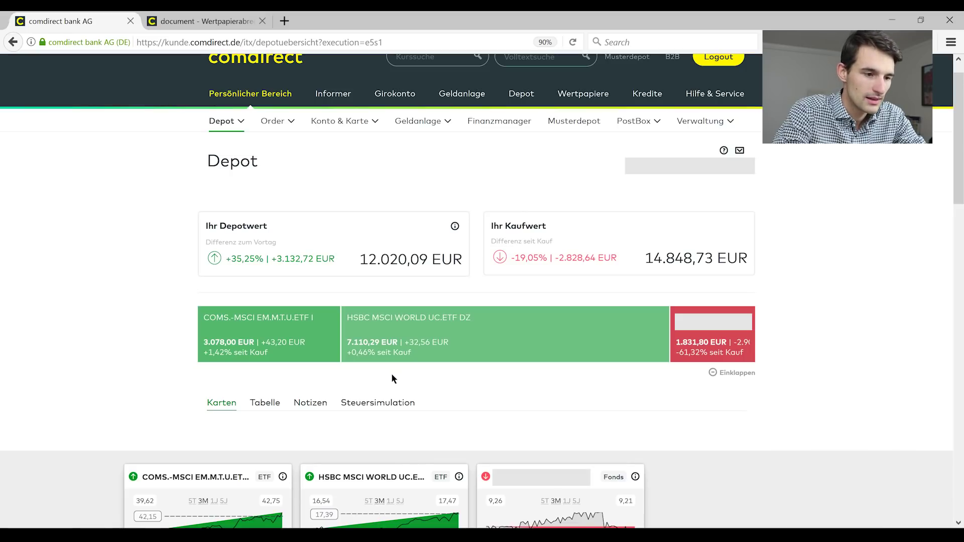
pyautogui.moveTo(361, 363)
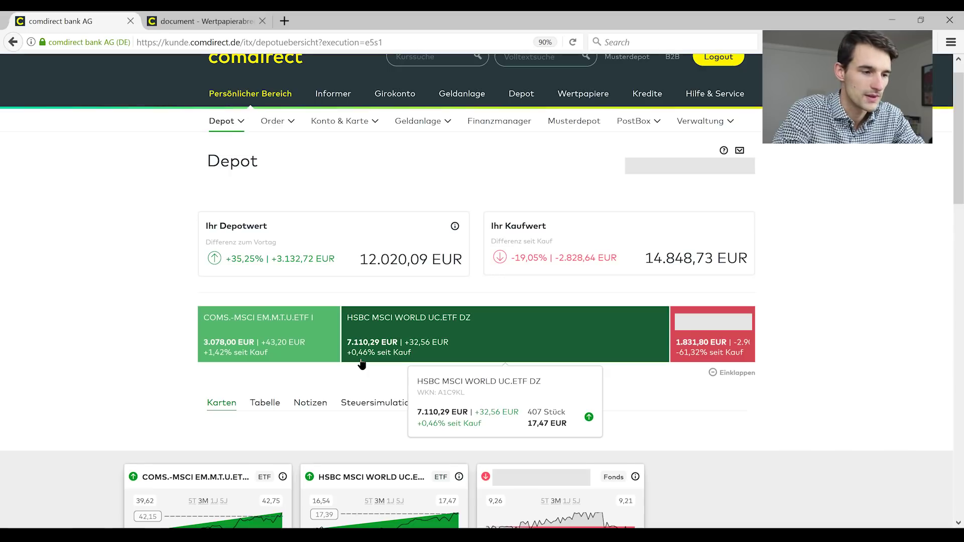
pyautogui.moveTo(251, 337)
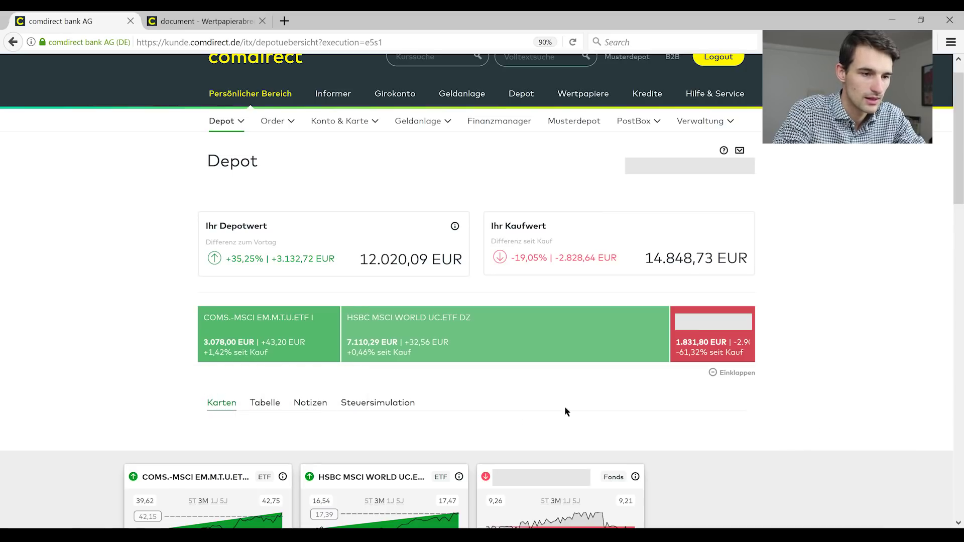
pyautogui.scroll(-5, 829, 427)
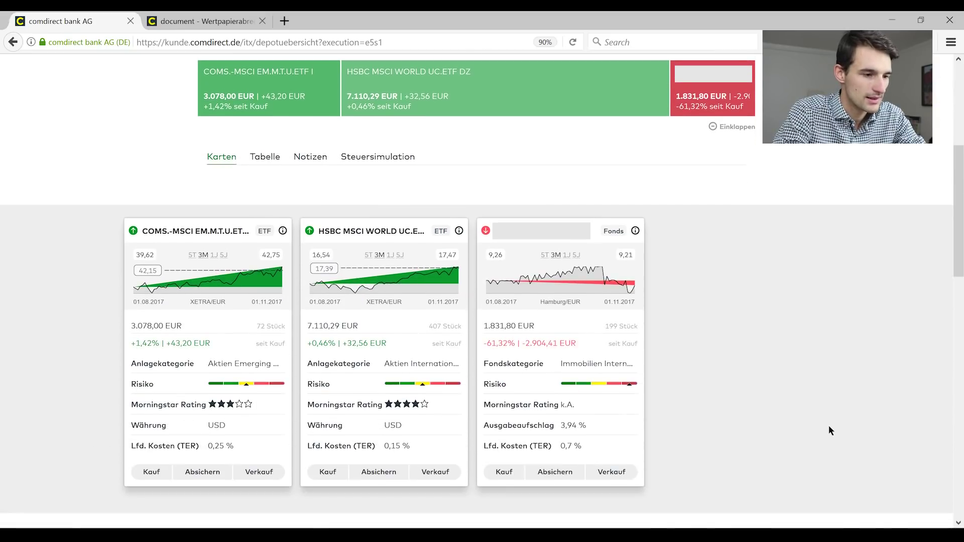